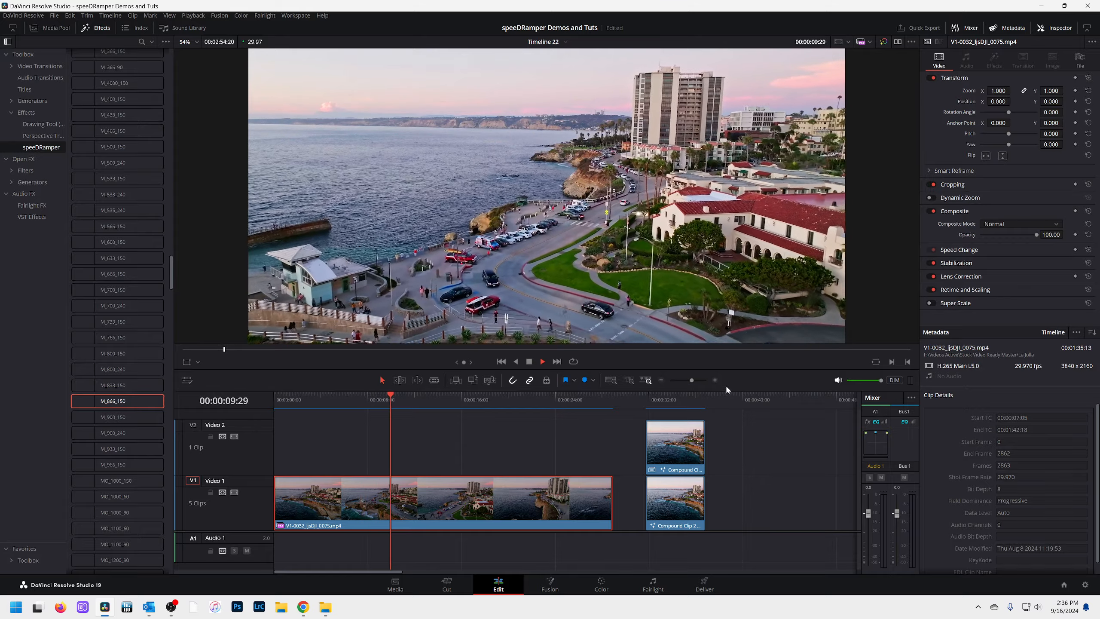
Play and scrub the speed-ramped Compound Clip 2 on Video 2 to review its fast section around 00:00:33:26
{"action": "key", "text": "space"}
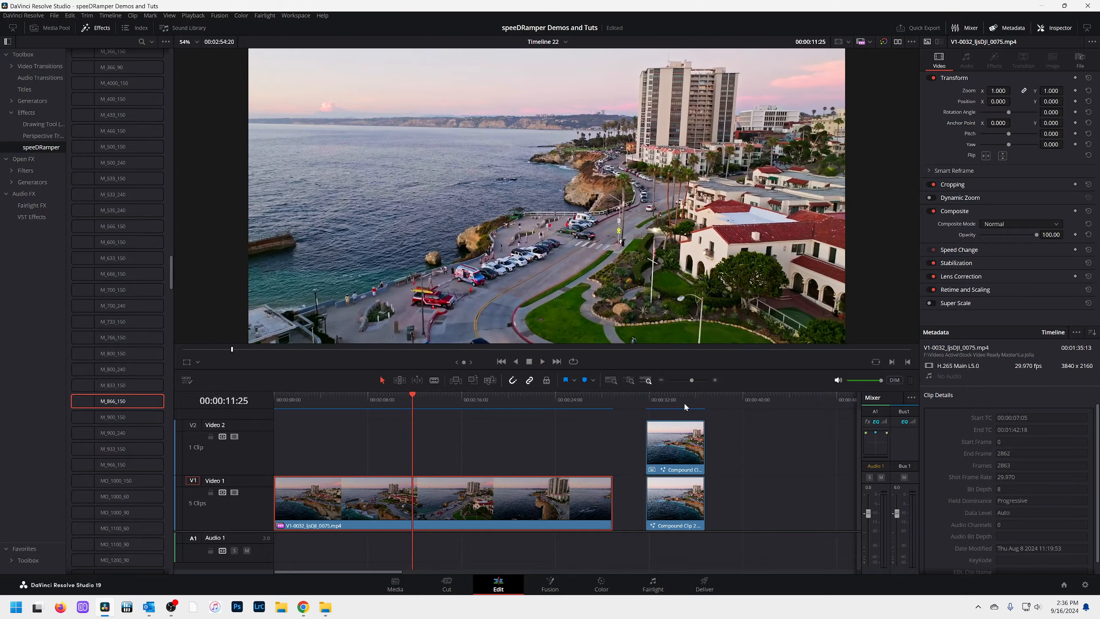
{"action": "left_click", "coordinate": [664, 398]}
{"action": "left_click", "coordinate": [684, 432]}
{"action": "scroll", "coordinate": [681, 460], "scroll_direction": "up", "scroll_amount": 5}
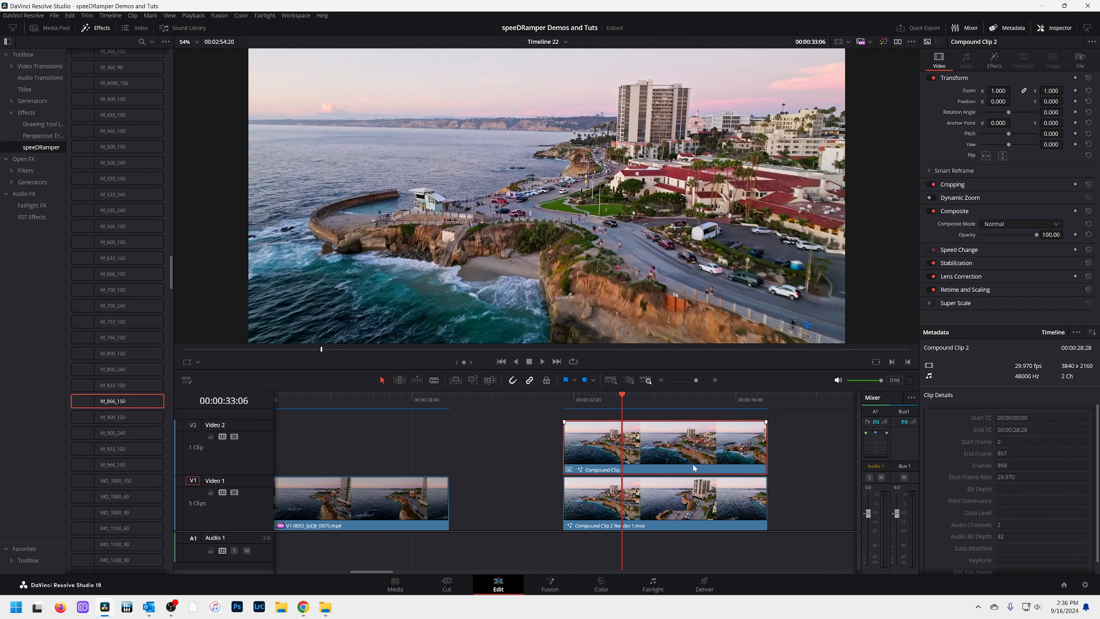
{"action": "scroll", "coordinate": [693, 467], "scroll_direction": "right", "scroll_amount": 3}
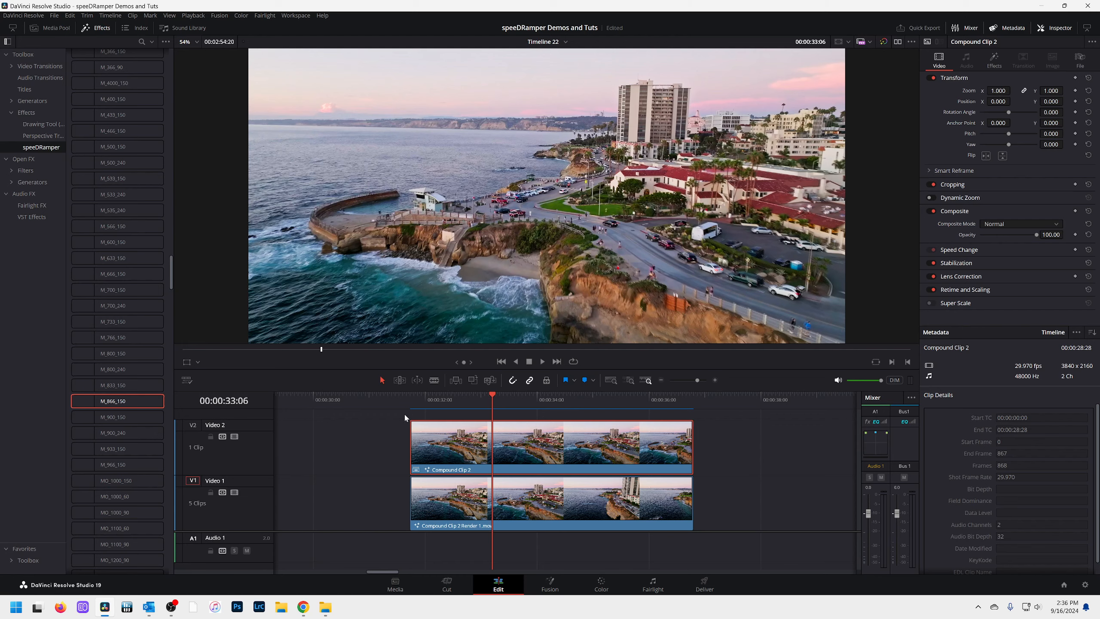
{"action": "left_click", "coordinate": [415, 401]}
{"action": "key", "text": "space"}
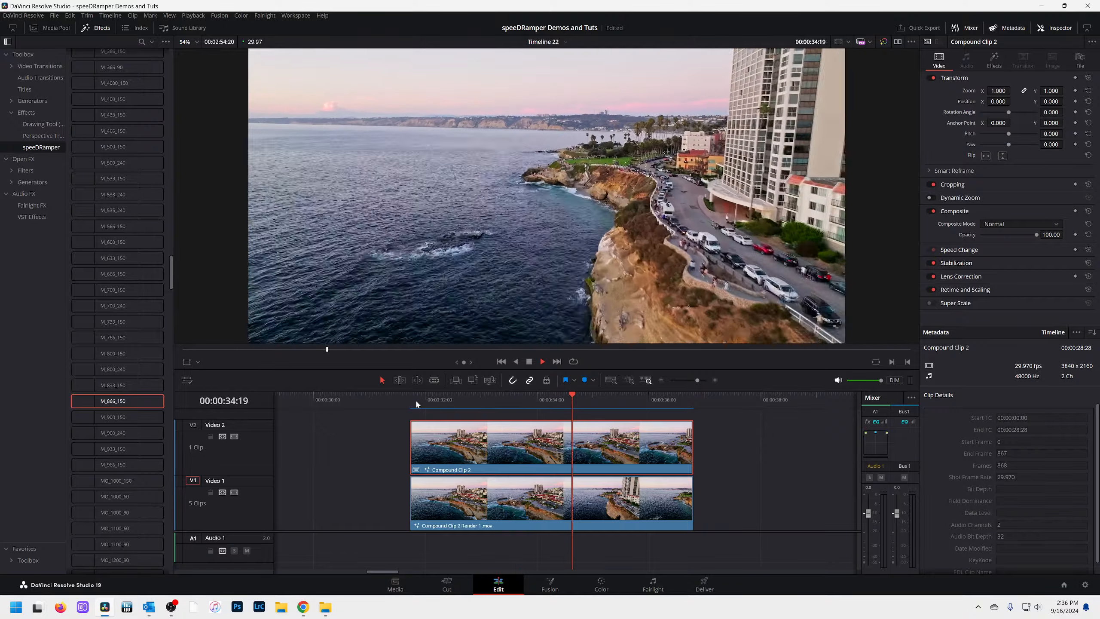
{"action": "left_click", "coordinate": [416, 400]}
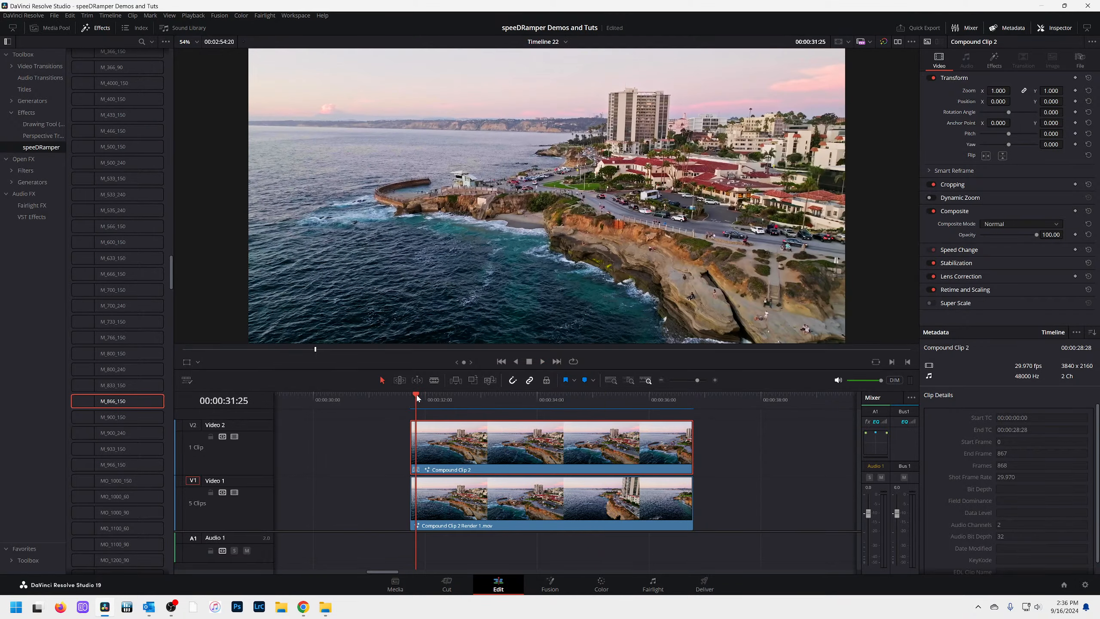
{"action": "key", "text": "space"}
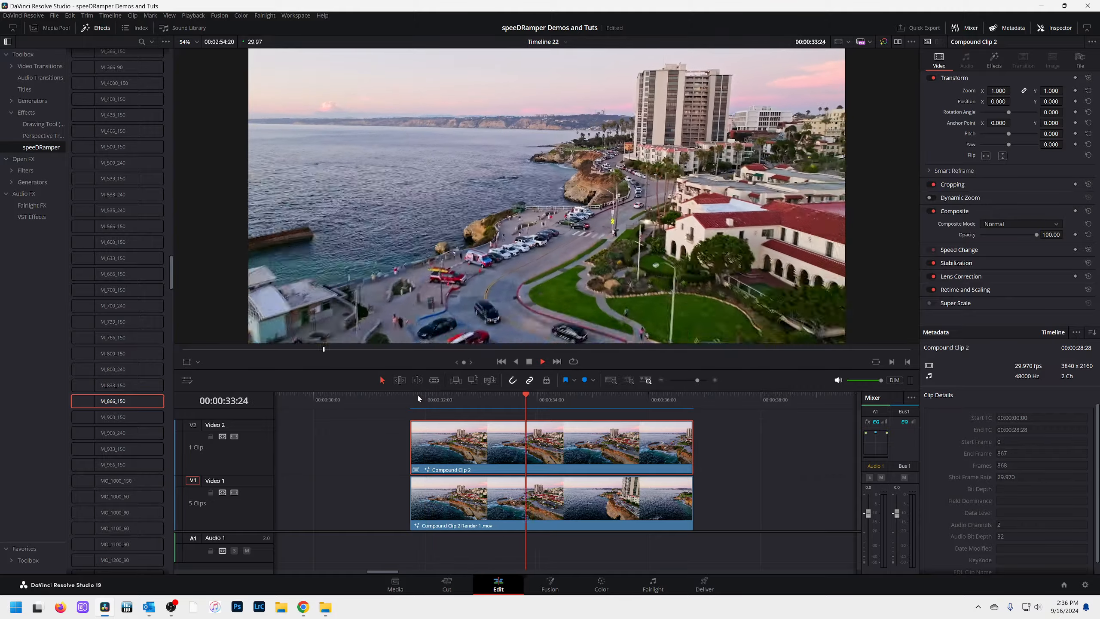
{"action": "left_click", "coordinate": [439, 397]}
{"action": "left_click_drag", "start_coordinate": [443, 398], "coordinate": [530, 406]}
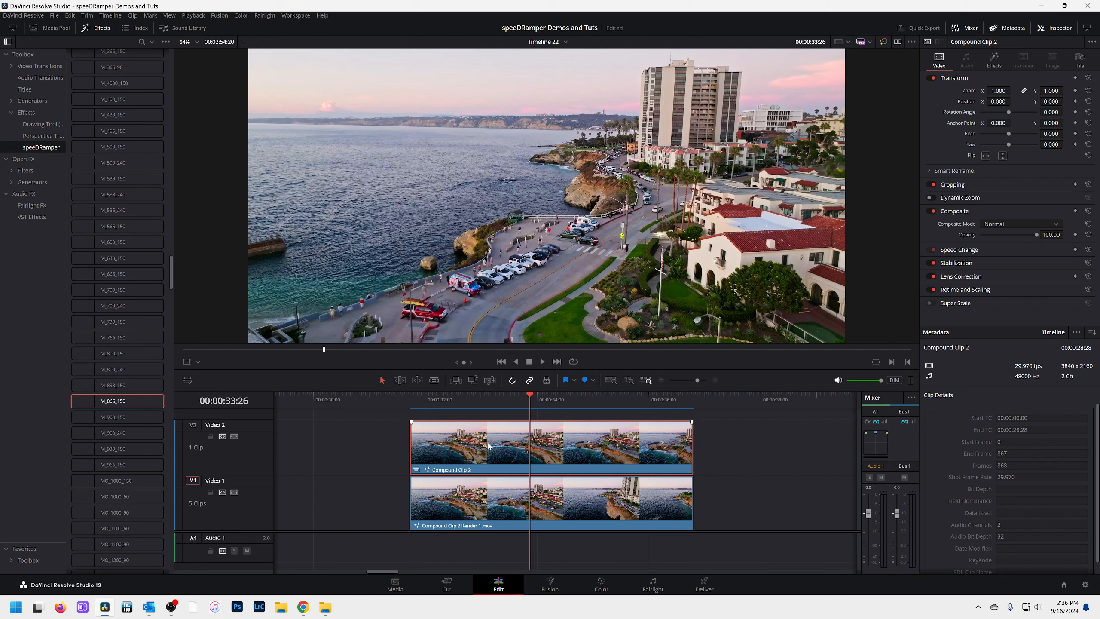
Disable Video 2 temporarily and play the rendered motion-blur version on Video 1 for comparison
{"action": "left_click", "coordinate": [234, 436]}
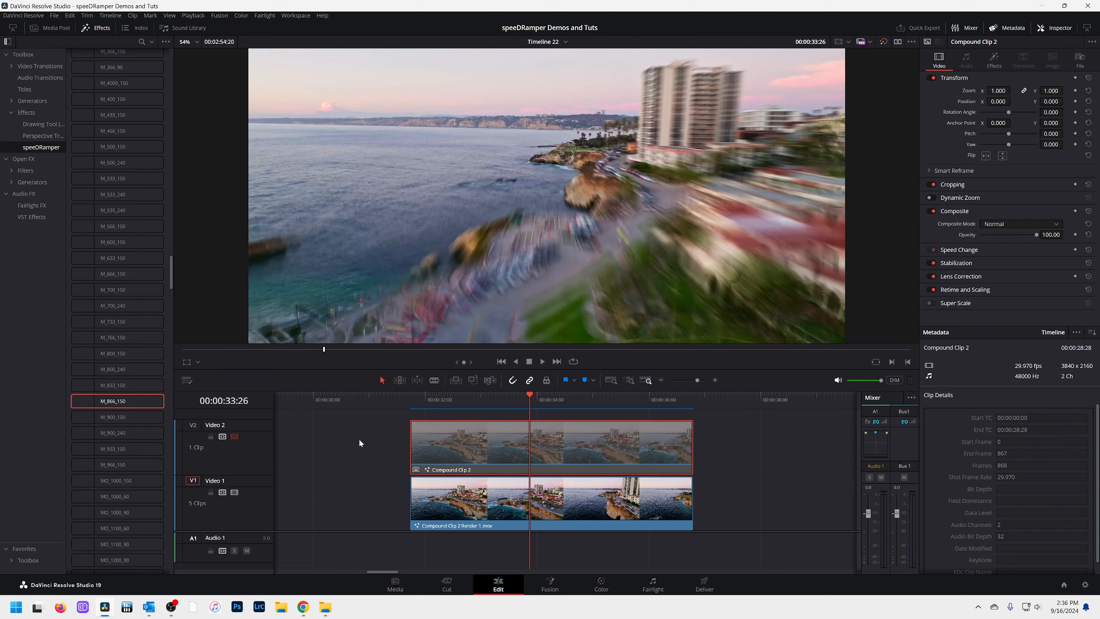
{"action": "left_click", "coordinate": [415, 401]}
{"action": "key", "text": "space"}
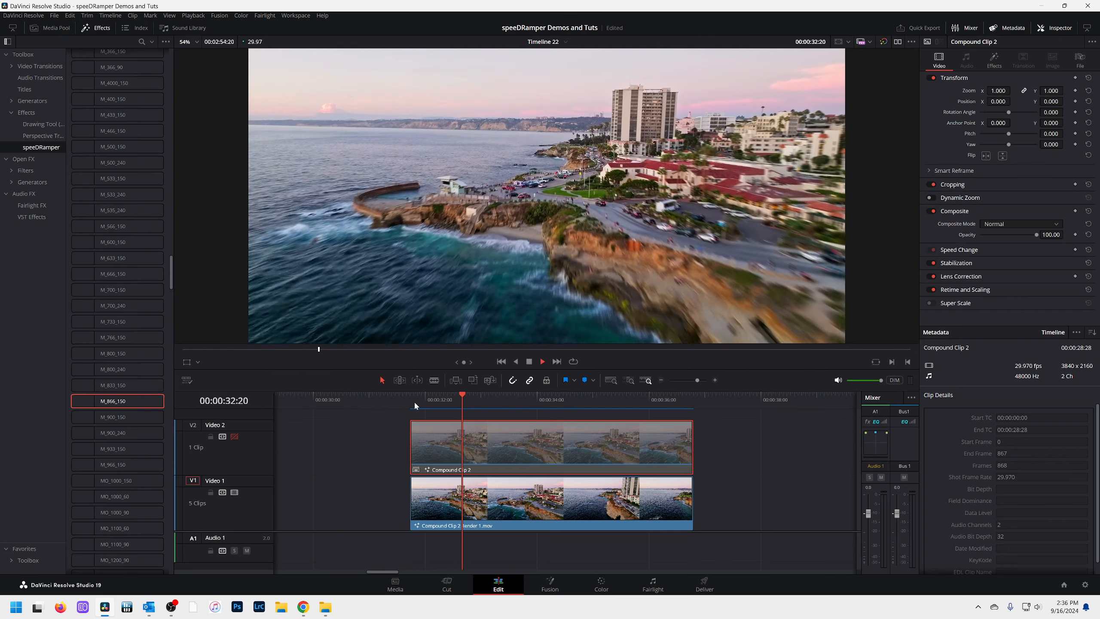
{"action": "key", "text": "space"}
{"action": "left_click_drag", "start_coordinate": [569, 402], "coordinate": [537, 405]}
{"action": "left_click", "coordinate": [236, 435]}
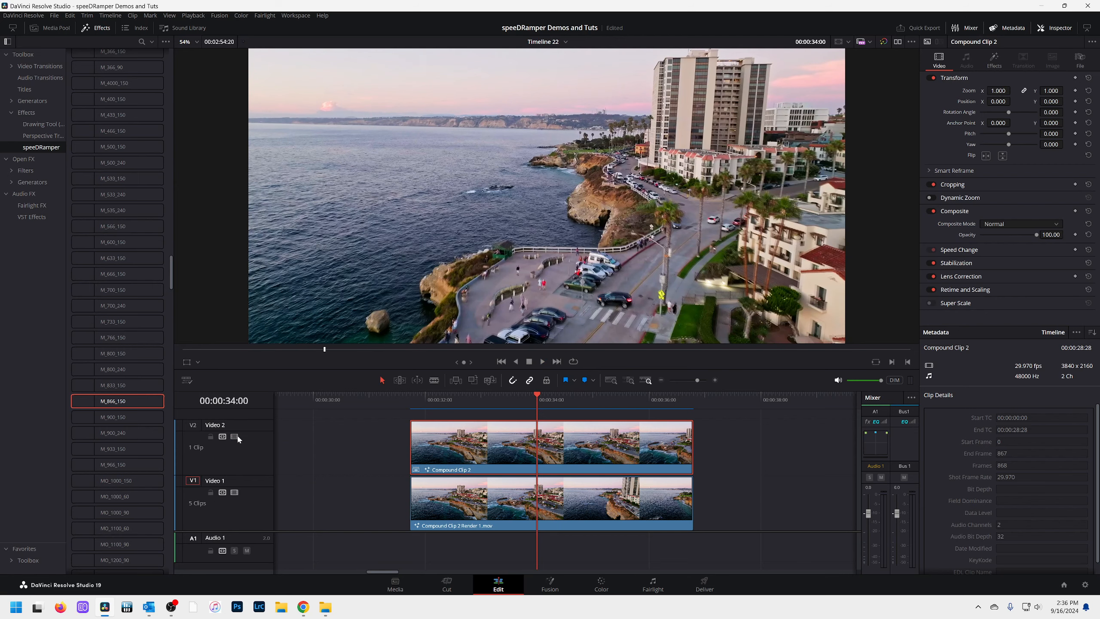
Compare the Motion Blur settings of the rendered clip and the compound clip on the Color page, and return to the Edit page
{"action": "mouse_move", "coordinate": [536, 397]}
{"action": "left_mouse_down"}
{"action": "mouse_move", "coordinate": [523, 397]}
{"action": "mouse_move", "coordinate": [524, 409]}
{"action": "left_mouse_up"}
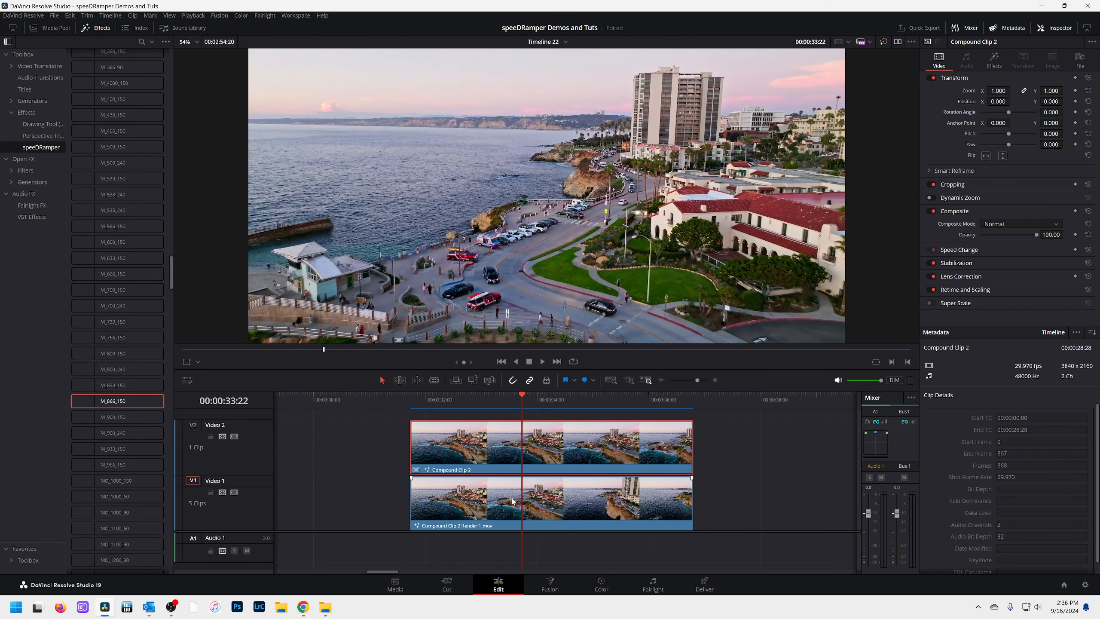
{"action": "left_click", "coordinate": [604, 581]}
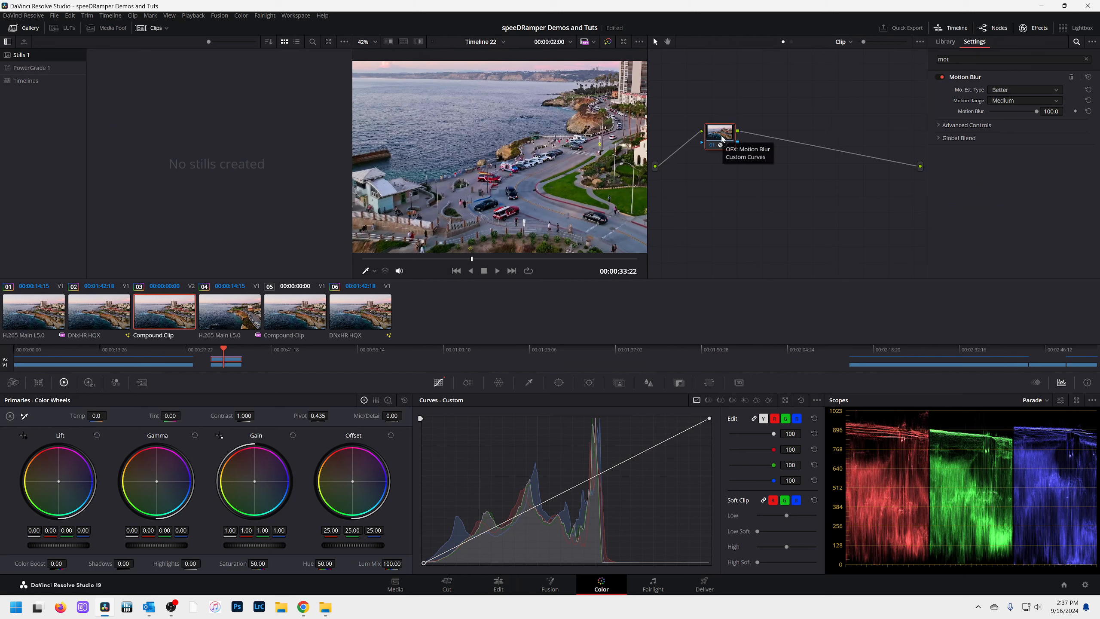
{"action": "left_click", "coordinate": [99, 322]}
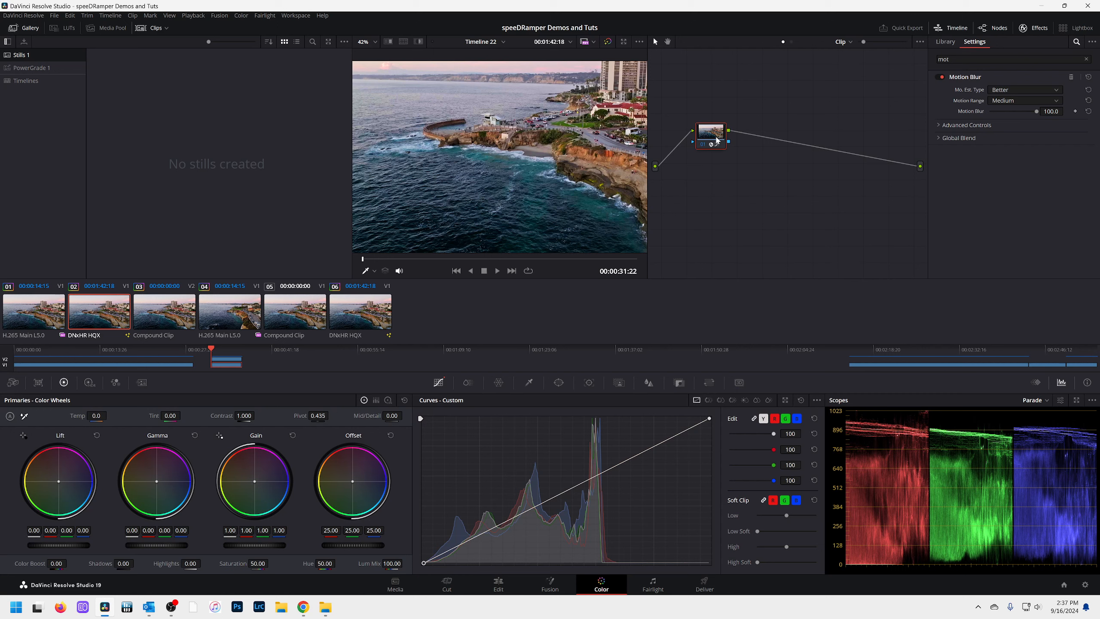
{"action": "left_click", "coordinate": [174, 317]}
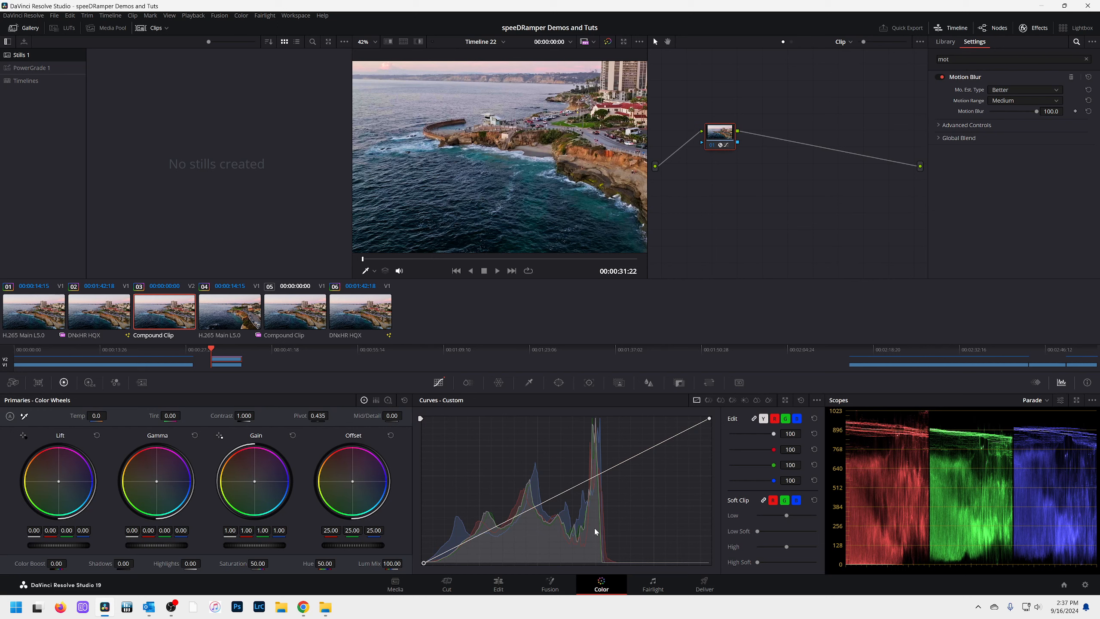
{"action": "left_click", "coordinate": [499, 583]}
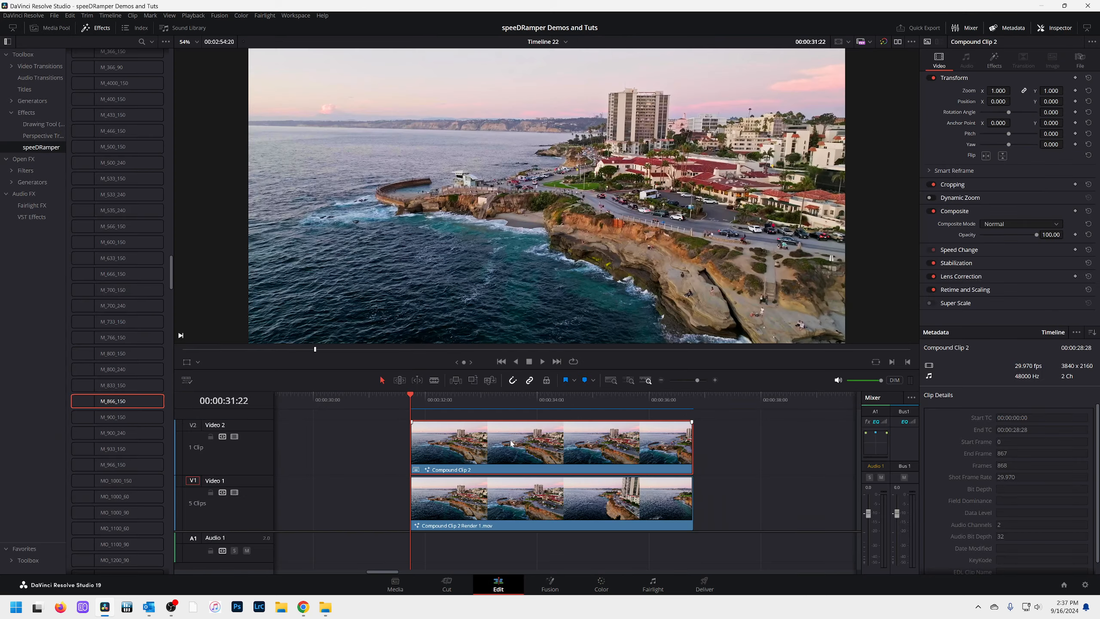
Park the playhead at 00:00:33:26 and toggle Video 2 off and on to compare the blur in both versions
{"action": "left_click_drag", "start_coordinate": [498, 399], "coordinate": [530, 404]}
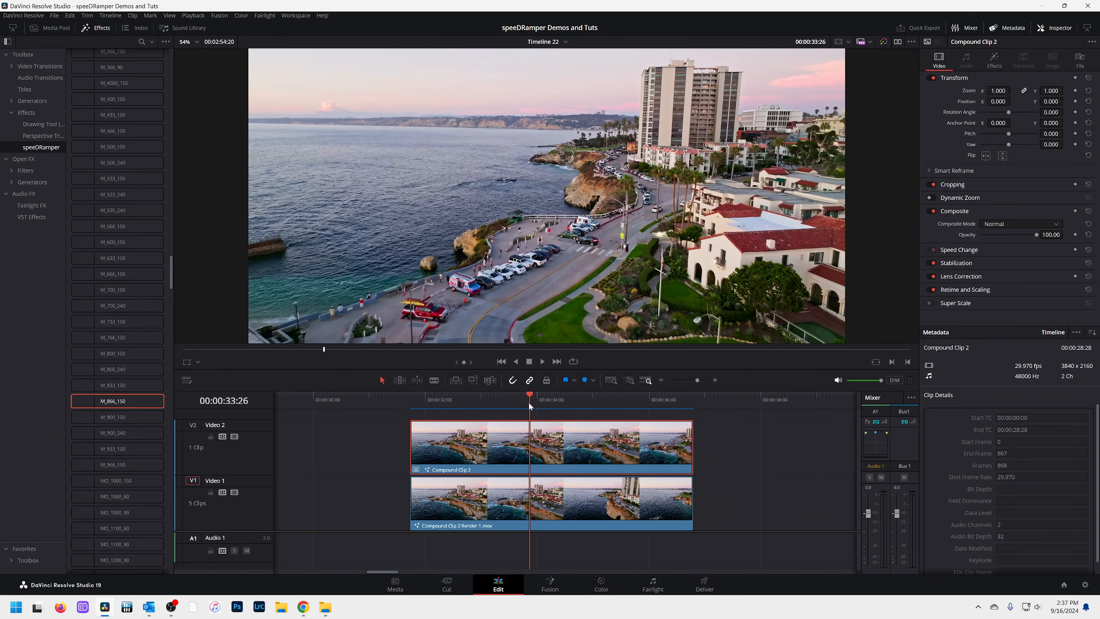
{"action": "left_click", "coordinate": [235, 437]}
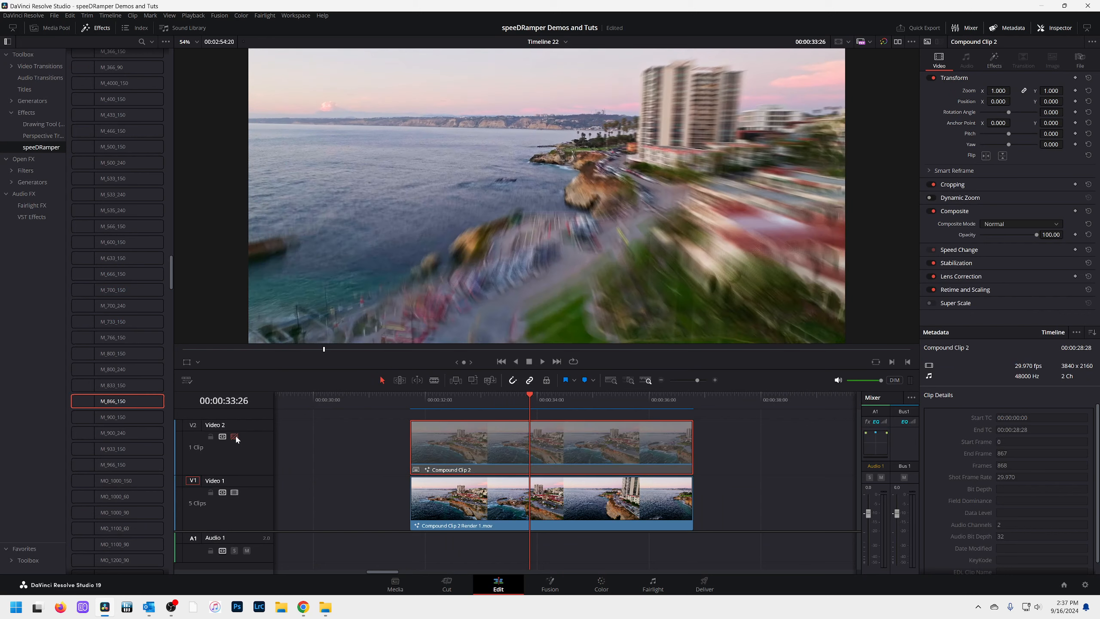
{"action": "left_click", "coordinate": [234, 436]}
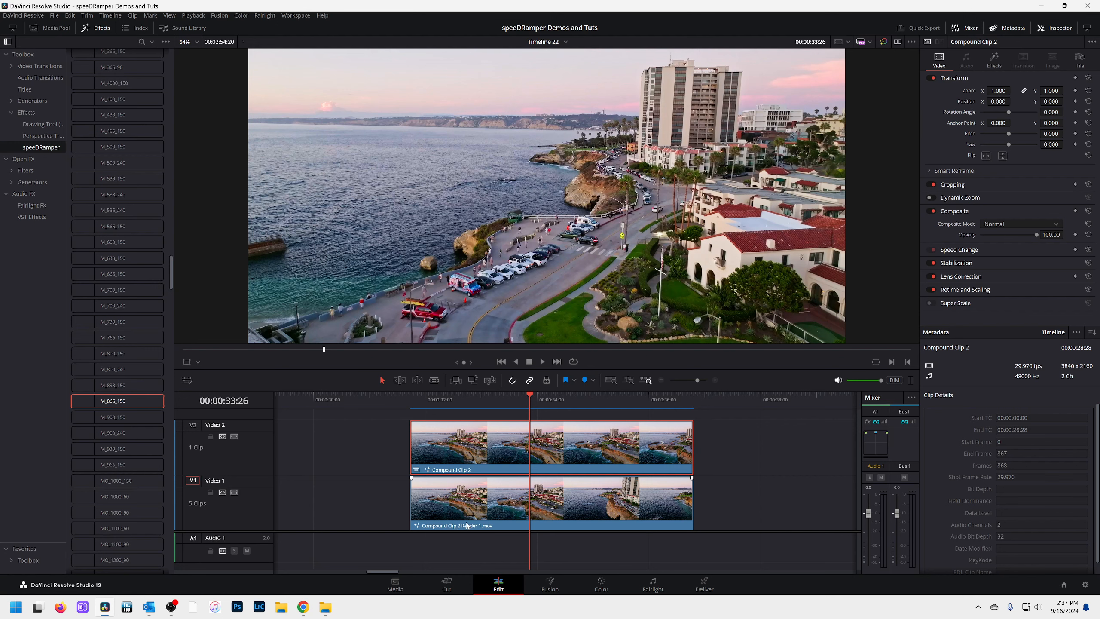
{"action": "left_click", "coordinate": [235, 436]}
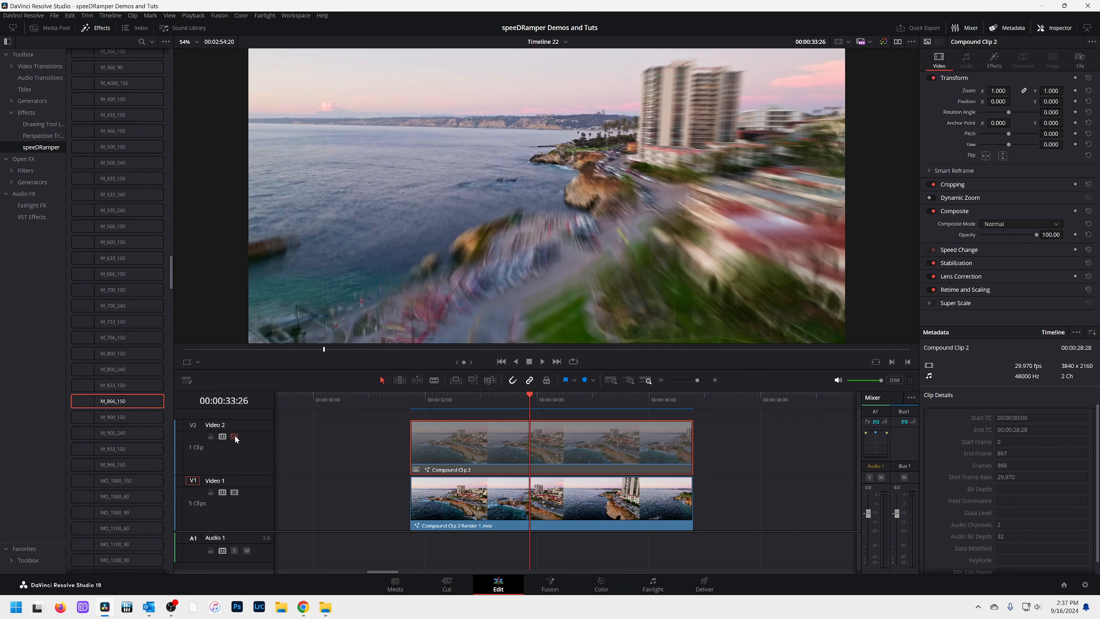
{"action": "left_click", "coordinate": [235, 437]}
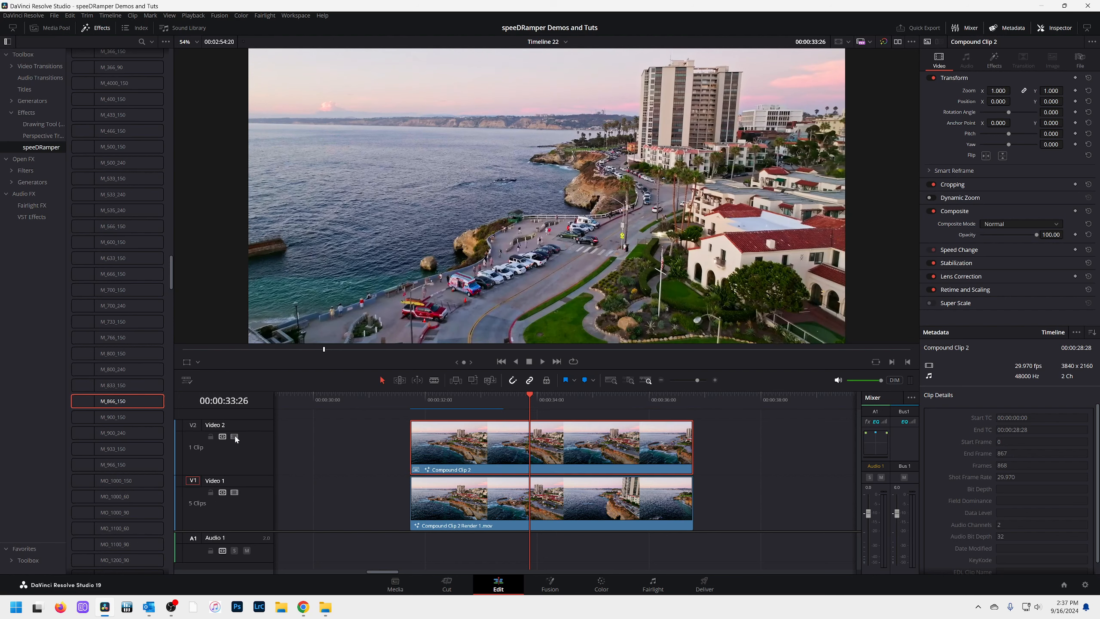
{"action": "left_click", "coordinate": [234, 437]}
{"action": "left_click", "coordinate": [235, 436]}
Play the start of the original clip on Video 1 and the speed-ramped Compound Clip 2 to compare their speeds
{"action": "scroll", "coordinate": [314, 565], "scroll_direction": "left", "scroll_amount": 3}
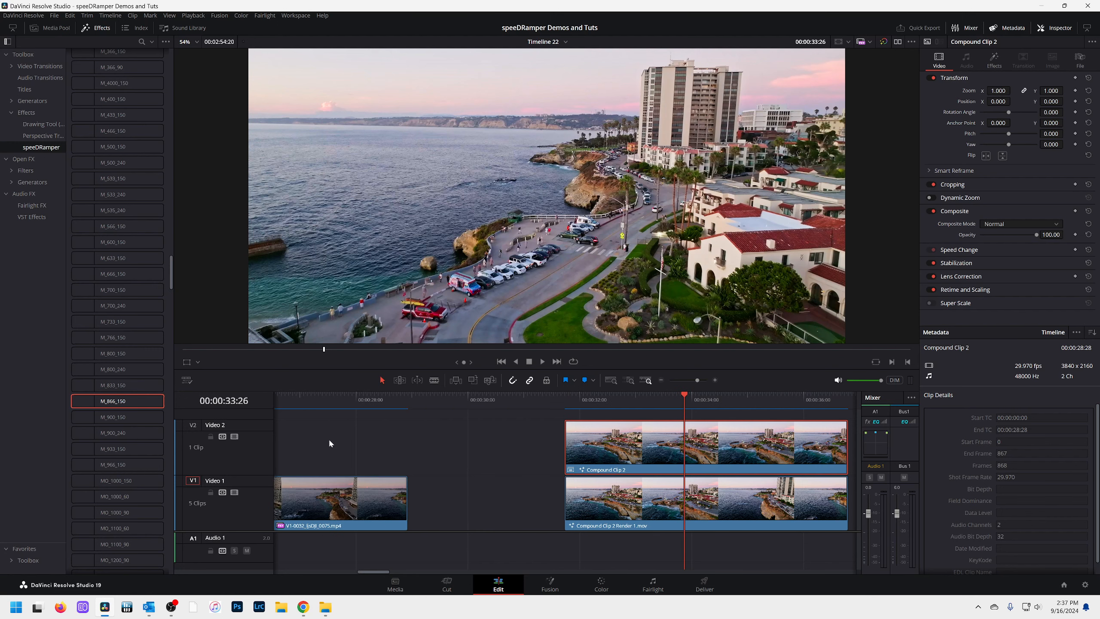
{"action": "key", "text": "Home"}
{"action": "scroll", "coordinate": [527, 496], "scroll_direction": "down", "scroll_amount": 5}
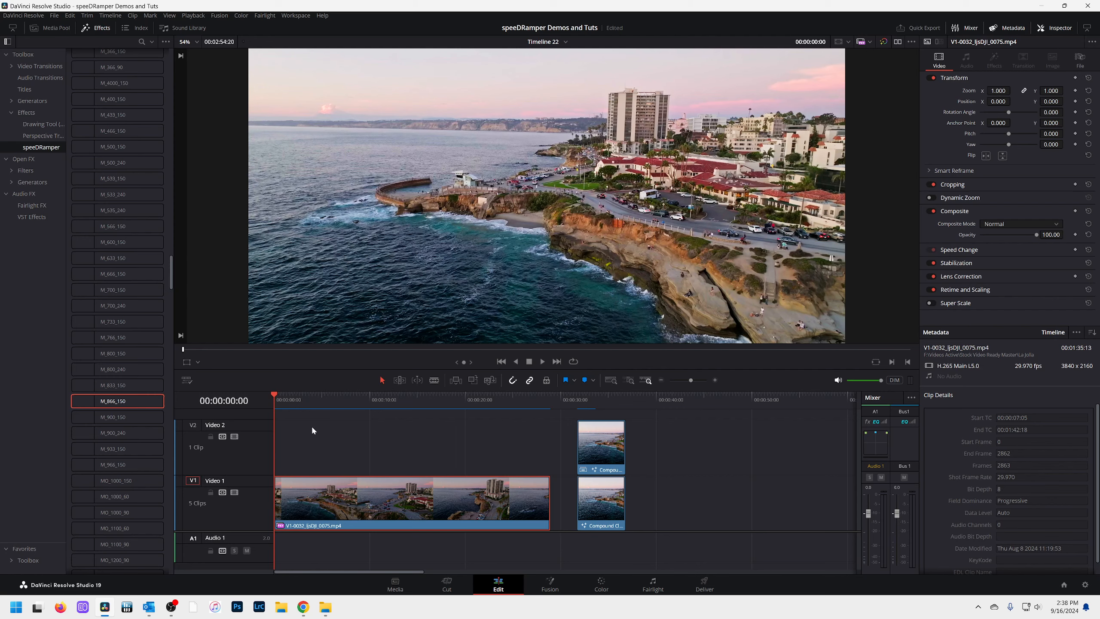
{"action": "left_click", "coordinate": [305, 403]}
{"action": "left_click", "coordinate": [282, 397]}
{"action": "key", "text": "space"}
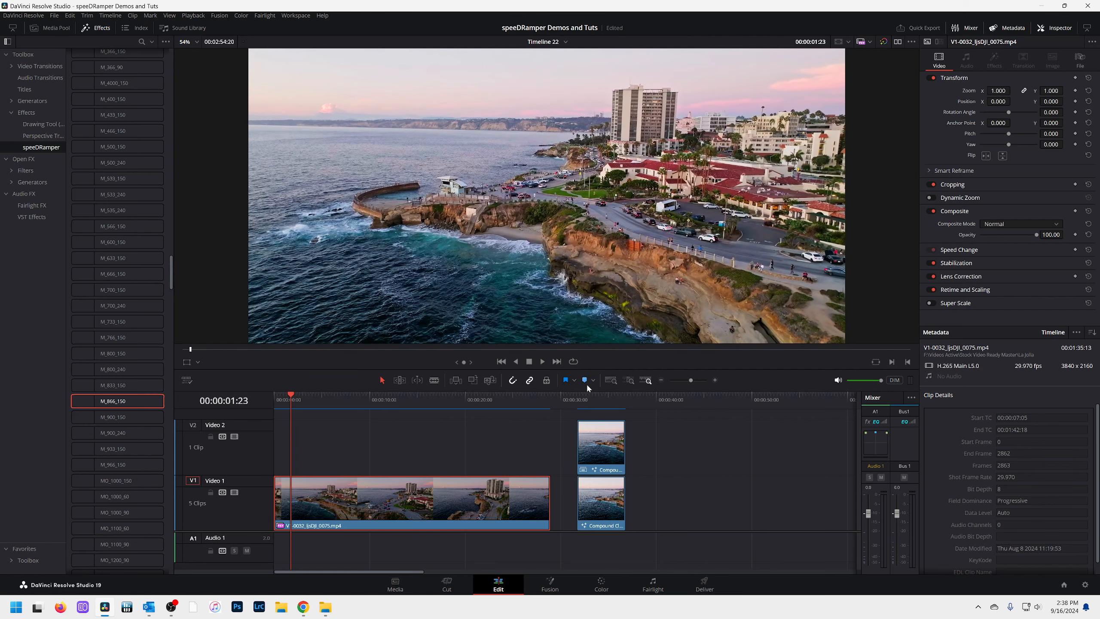
{"action": "left_click", "coordinate": [585, 395]}
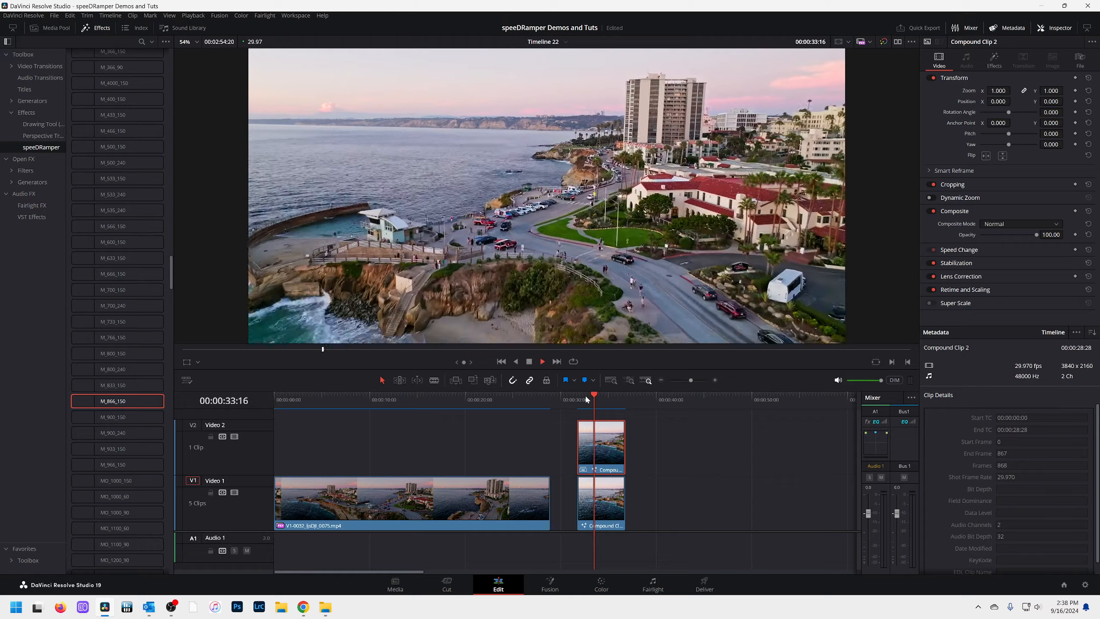
{"action": "key", "text": "space"}
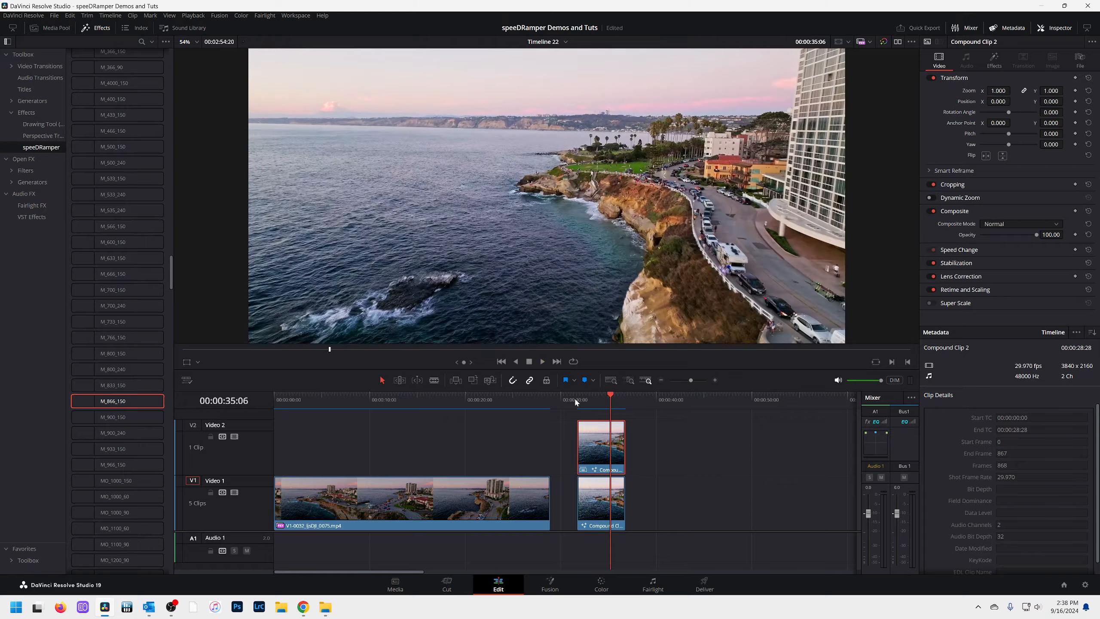
Convert the original drone clip on Video 1 into a compound clip and apply the M_866_150 speeDRamper effect to it
{"action": "left_click", "coordinate": [310, 401]}
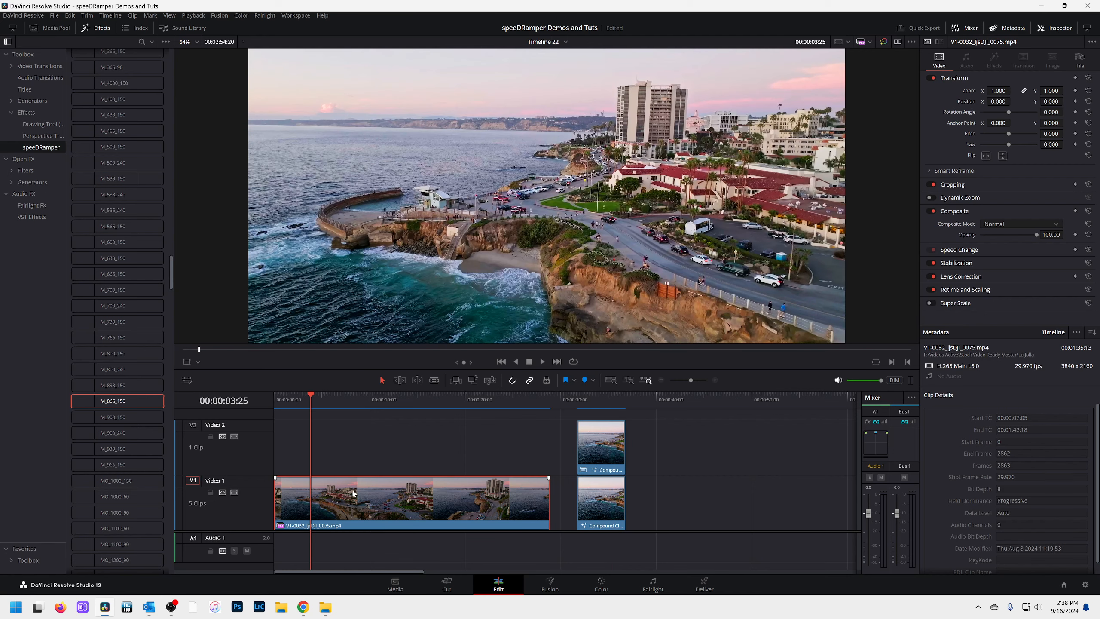
{"action": "key", "text": "alt+c"}
{"action": "key", "text": "Return"}
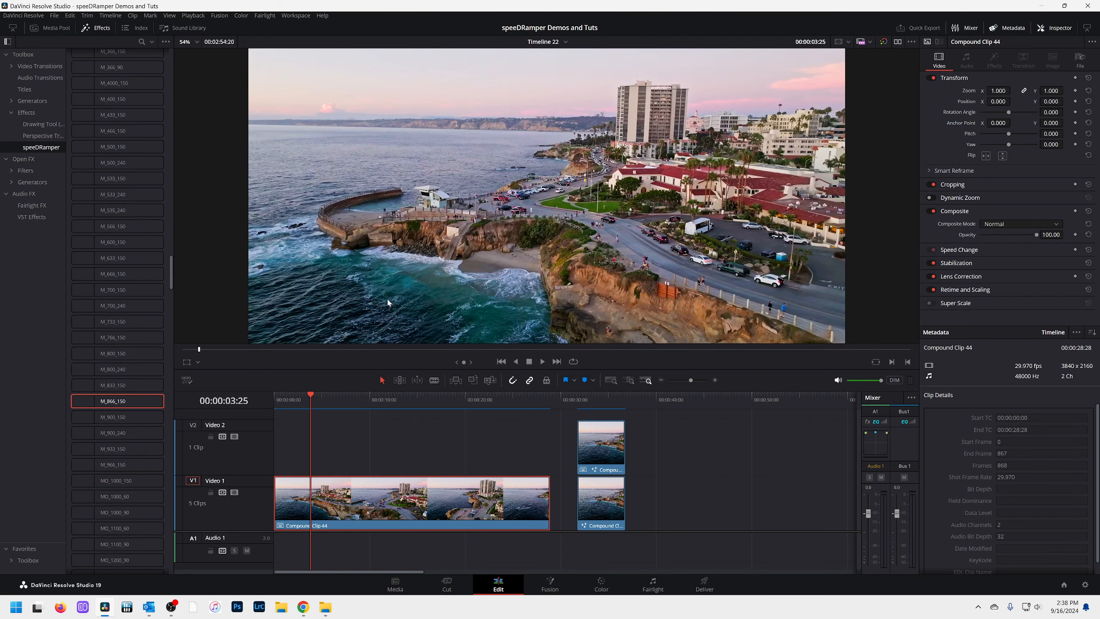
{"action": "left_click_drag", "start_coordinate": [127, 403], "coordinate": [323, 486]}
Play the newly ramped compound clip from its start and ripple-trim its end to 00:00:05:00
{"action": "left_click_drag", "start_coordinate": [309, 399], "coordinate": [270, 403]}
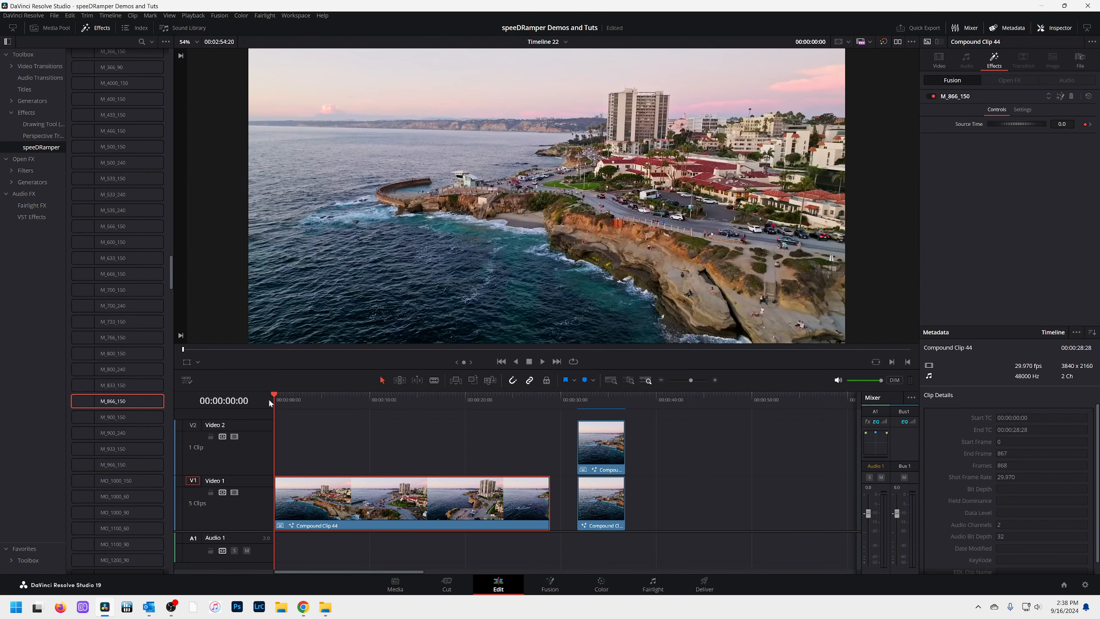
{"action": "key", "text": "space"}
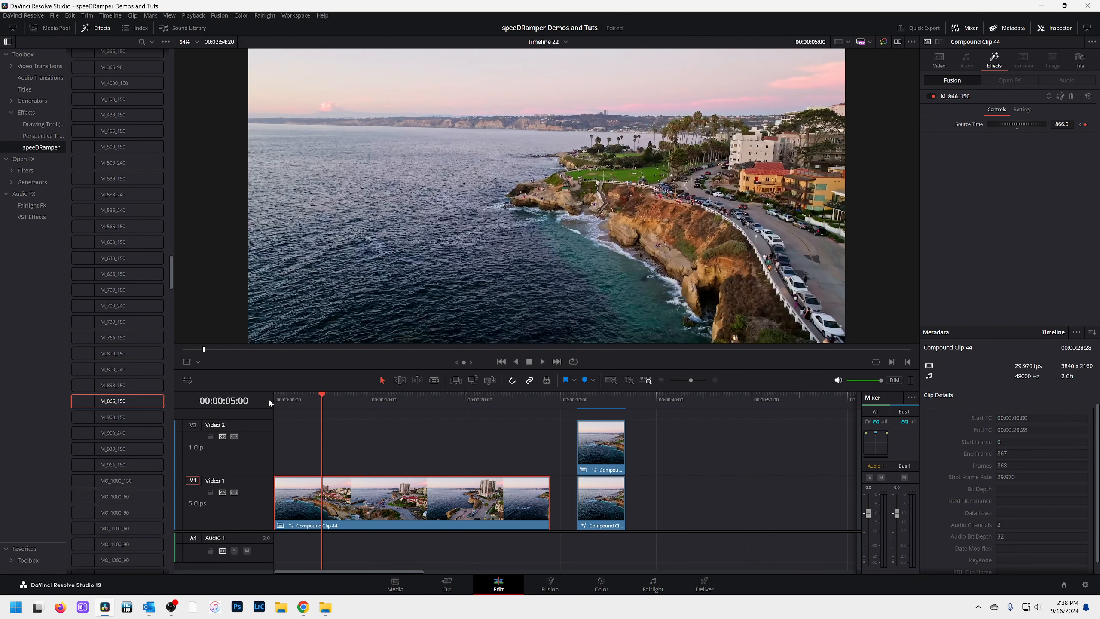
{"action": "key", "text": "ctrl+shift+]"}
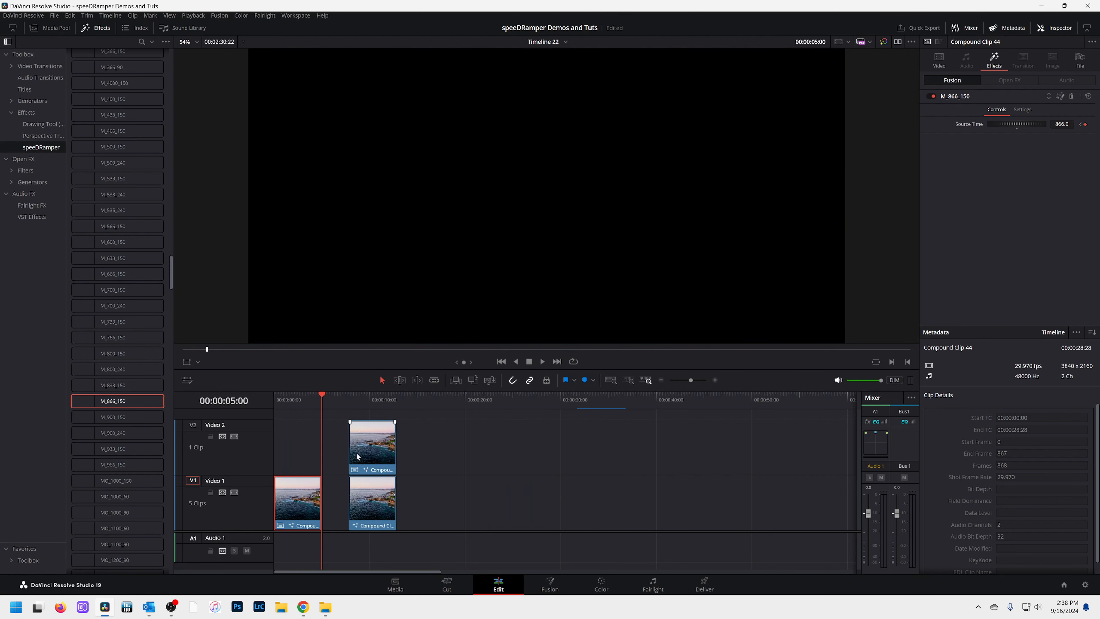
Play the trimmed compound clip from the start, followed by Compound Clip 2, to compare the two speed ramps
{"action": "left_click_drag", "start_coordinate": [322, 401], "coordinate": [276, 406]}
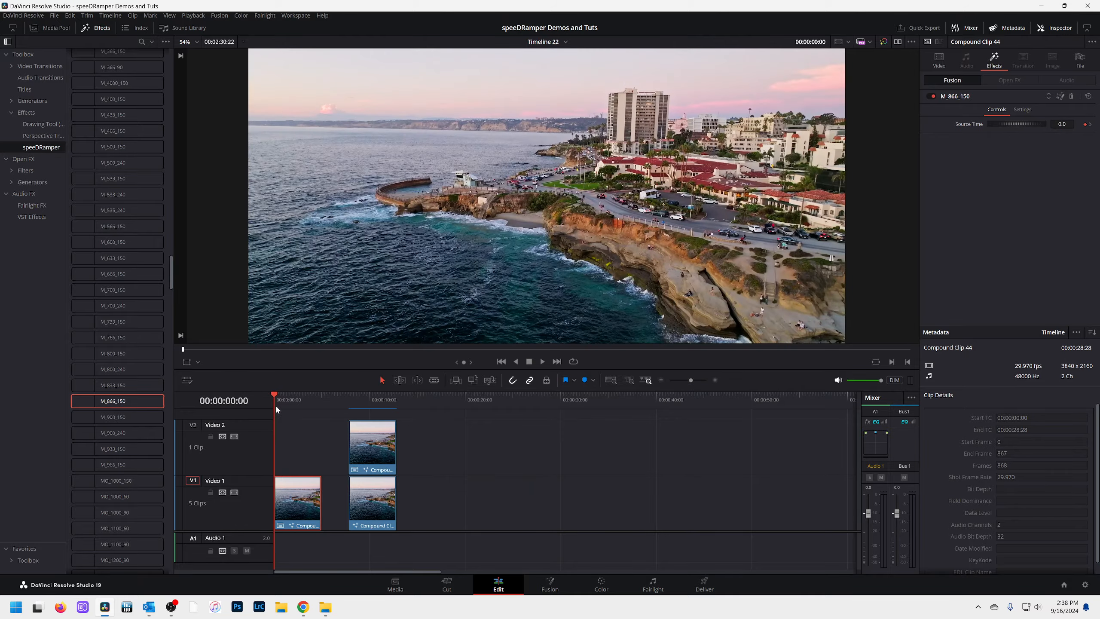
{"action": "key", "text": "space"}
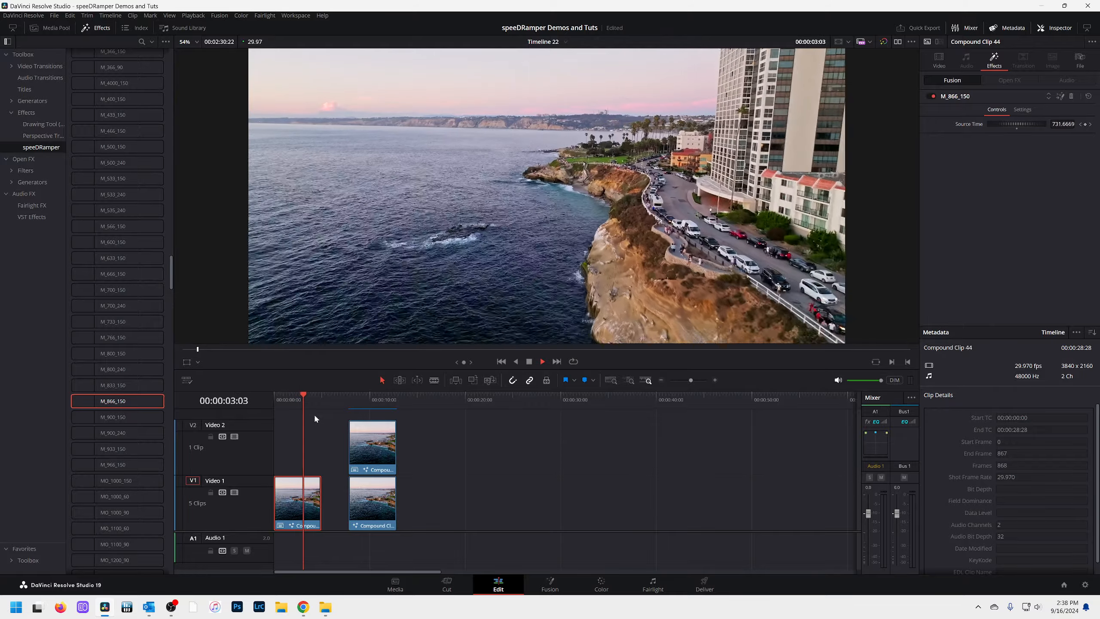
{"action": "key", "text": "space"}
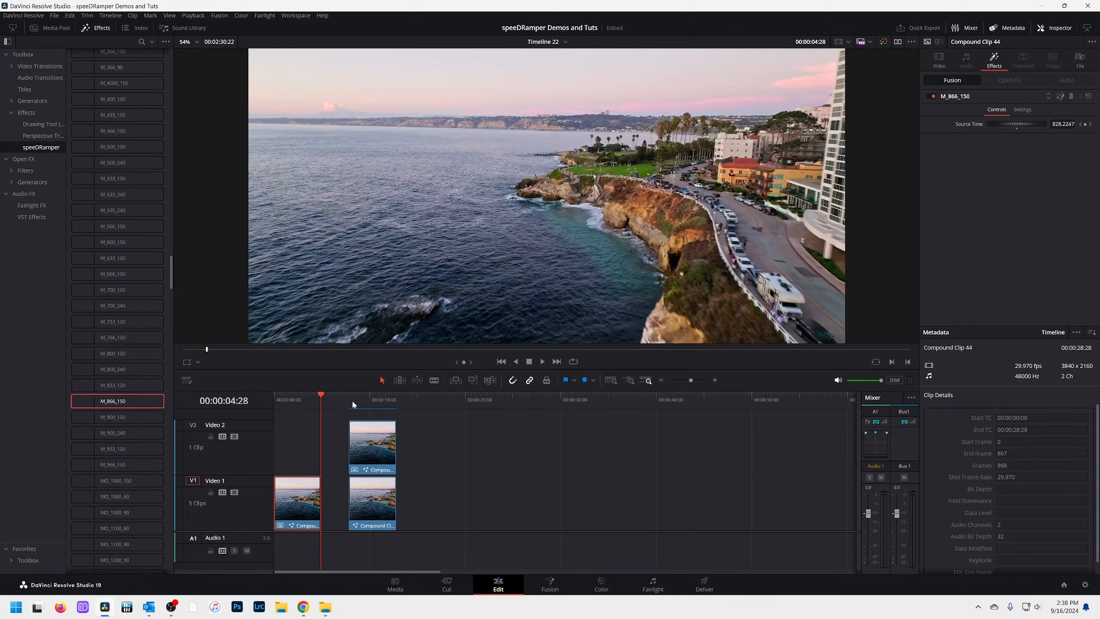
{"action": "left_click", "coordinate": [351, 399]}
{"action": "key", "text": "space"}
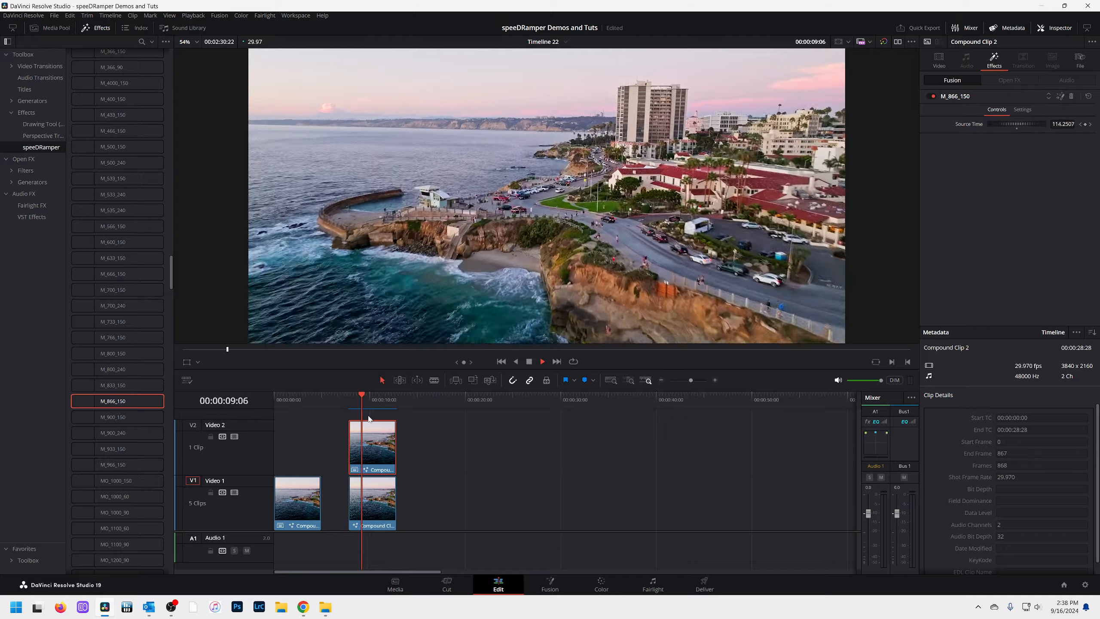
{"action": "key", "text": "space"}
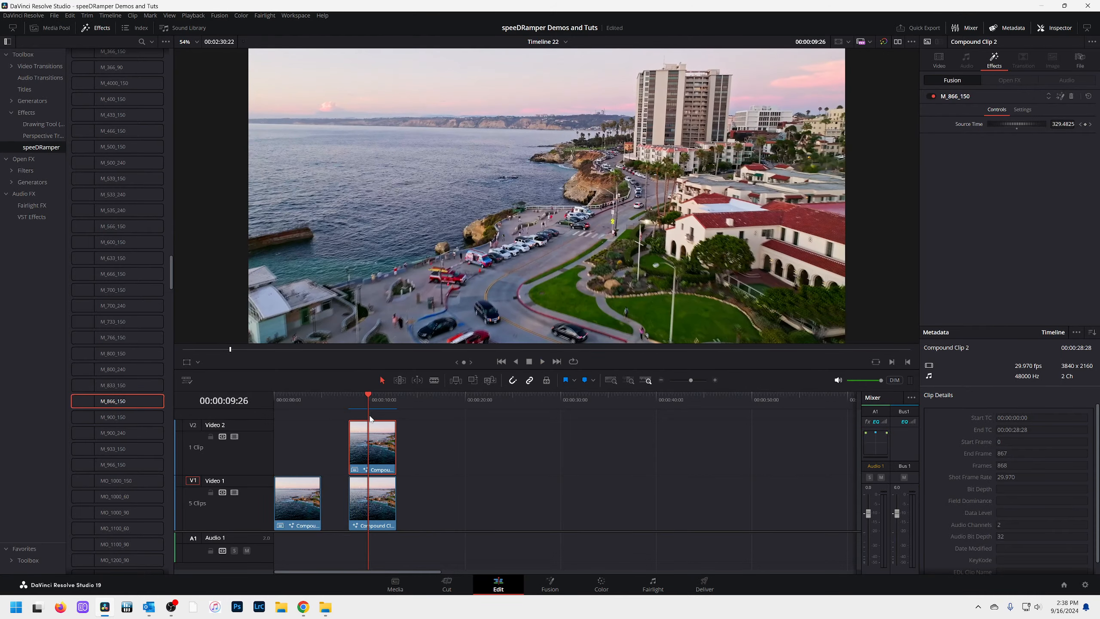
Replay Compound Clip 2 several times from its start to examine the motion through the fast part of the ramp
{"action": "left_click", "coordinate": [352, 399]}
{"action": "key", "text": "space"}
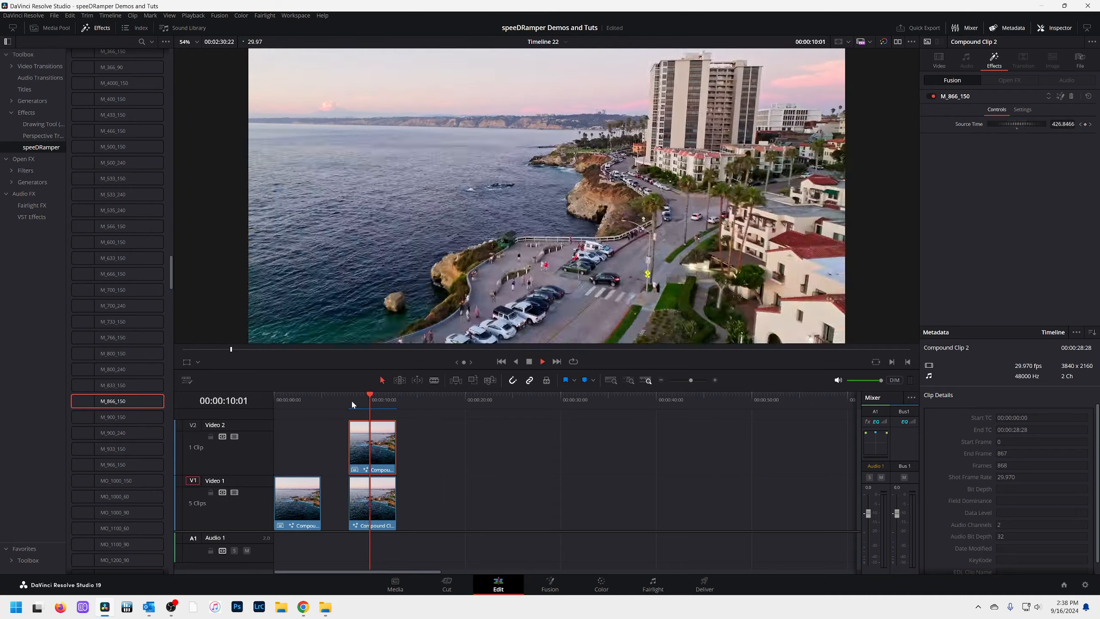
{"action": "left_click", "coordinate": [353, 396]}
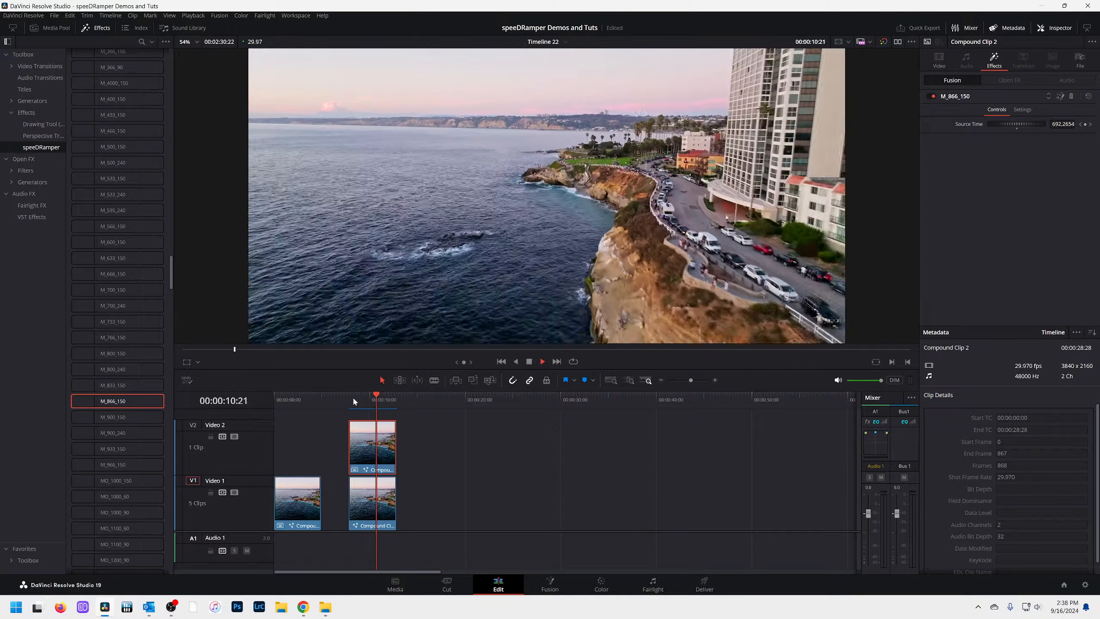
{"action": "left_click", "coordinate": [350, 396]}
{"action": "key", "text": "space"}
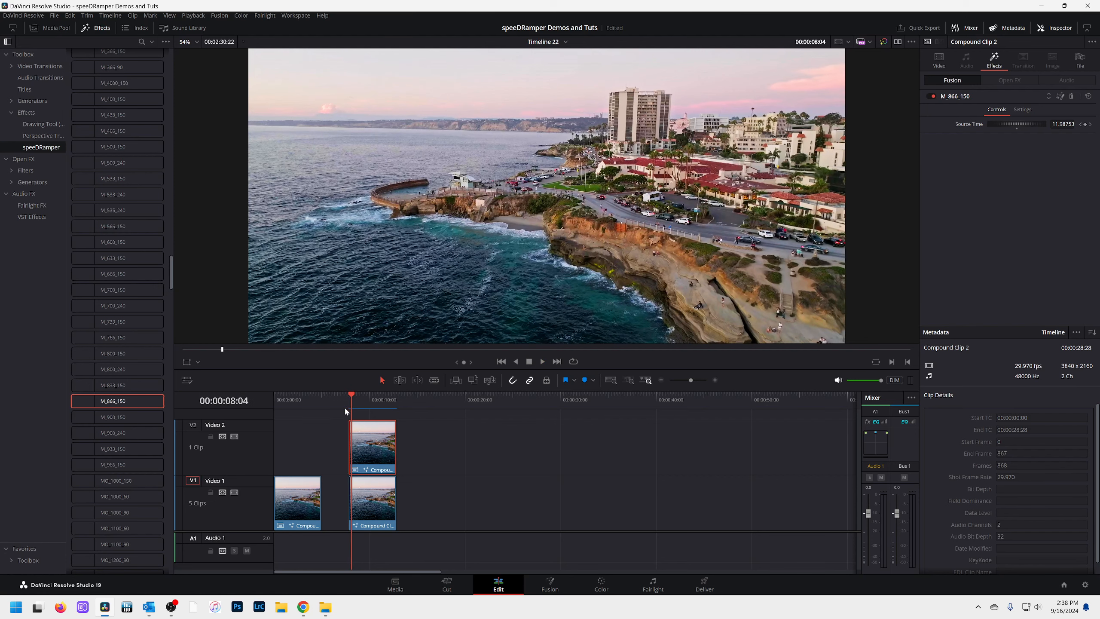
Add the Motion Blur effect to Compound Clip 44's colour node, with motion estimation Better and Motion Blur 100
{"action": "left_click", "coordinate": [294, 397]}
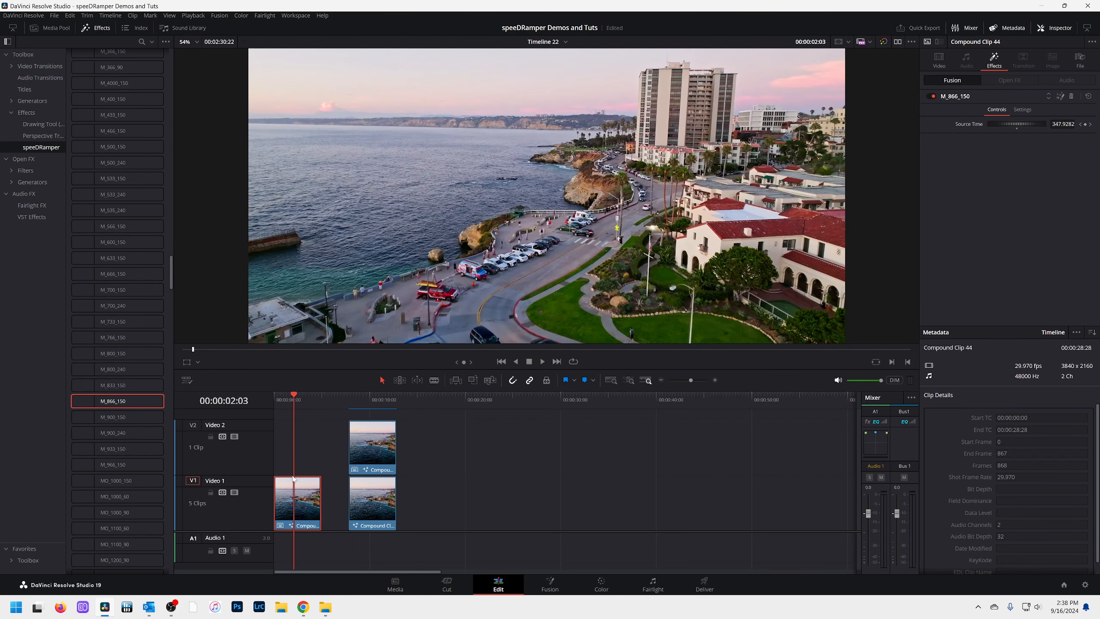
{"action": "scroll", "coordinate": [293, 500], "scroll_direction": "up", "scroll_amount": 5}
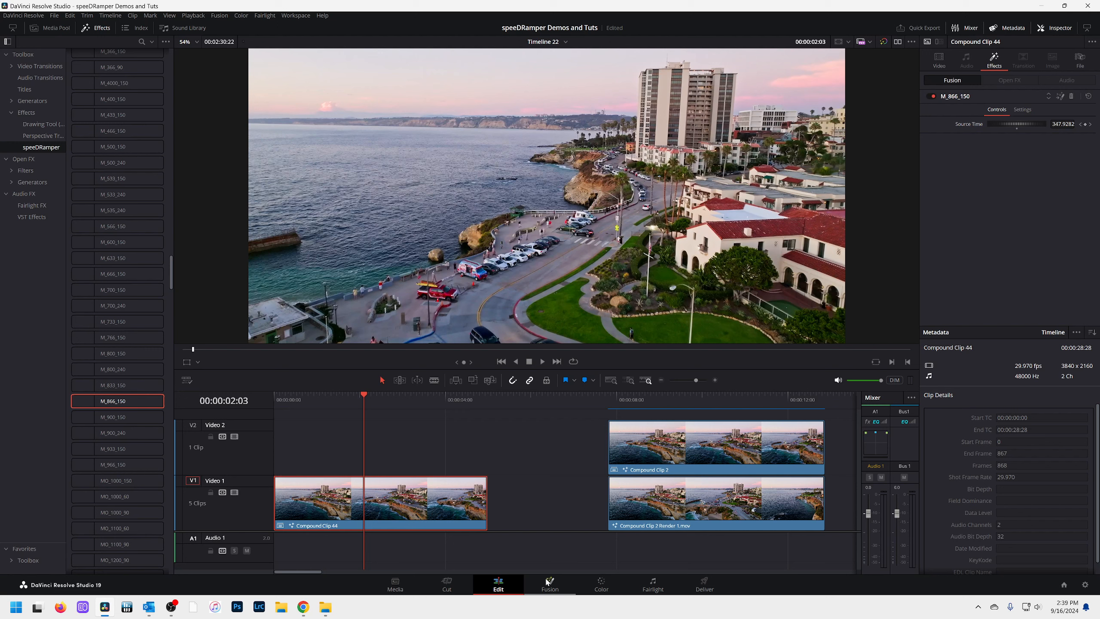
{"action": "left_click", "coordinate": [600, 585]}
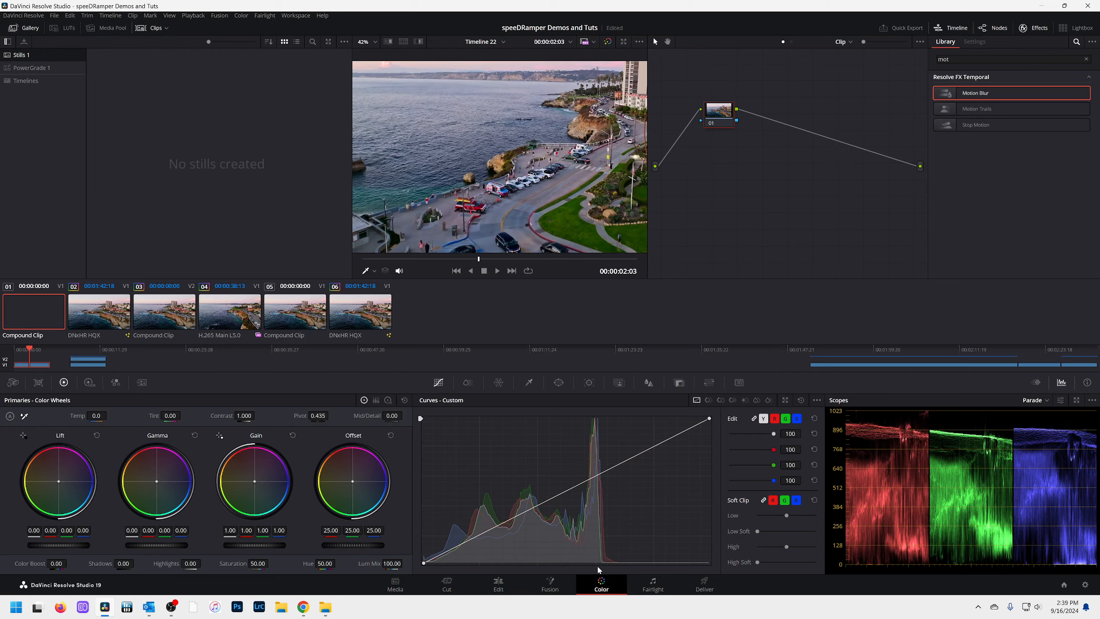
{"action": "left_click_drag", "start_coordinate": [964, 94], "coordinate": [726, 112]}
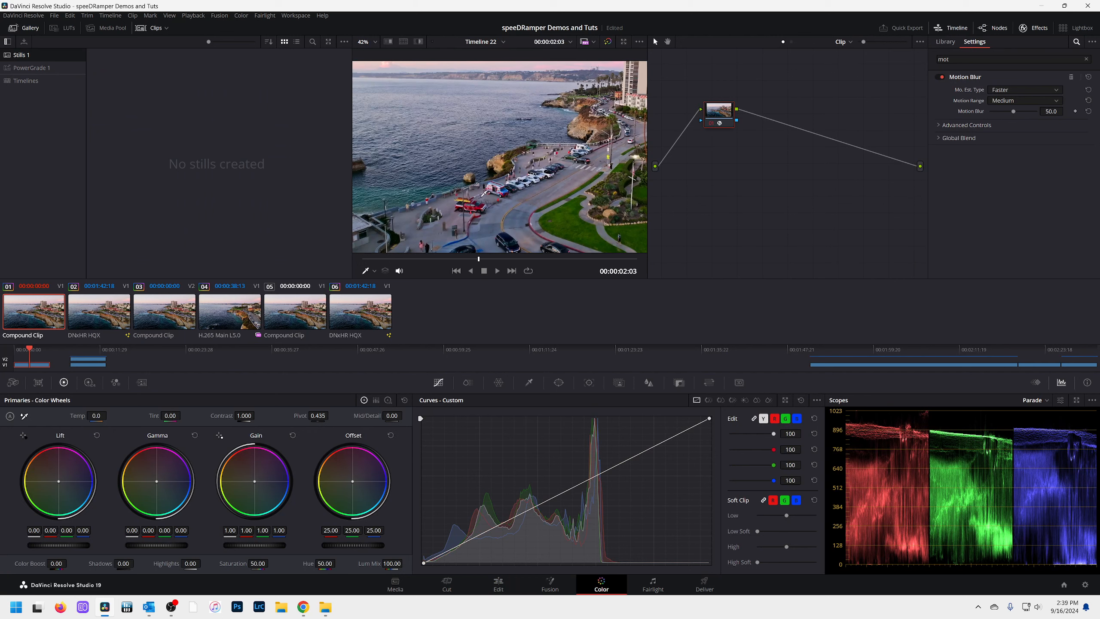
{"action": "left_click", "coordinate": [1004, 110]}
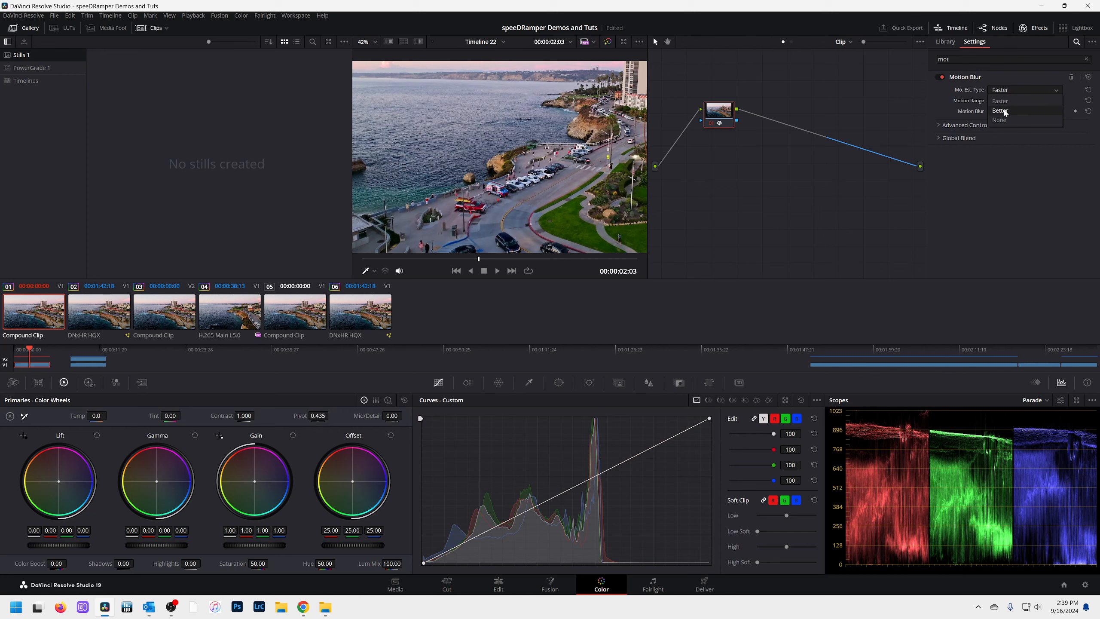
{"action": "left_click_drag", "start_coordinate": [1013, 111], "coordinate": [1059, 113]}
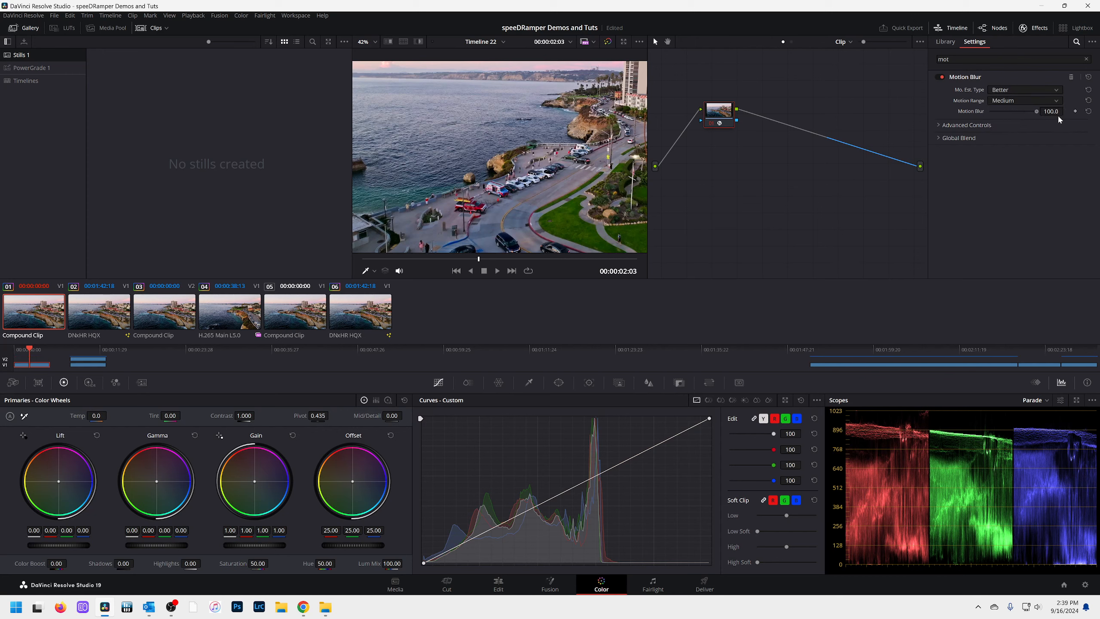
Inspect the parked cars up close while toggling the node off and on to compare the frame with and without Motion Blur
{"action": "scroll", "coordinate": [504, 226], "scroll_direction": "up", "scroll_amount": 6}
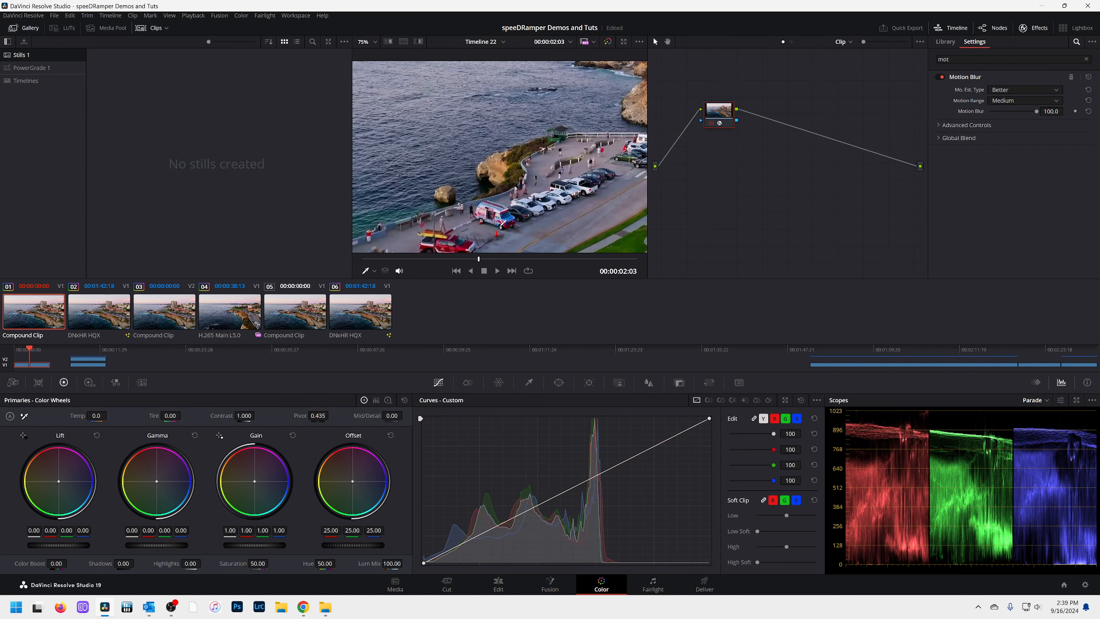
{"action": "left_click_drag", "start_coordinate": [587, 213], "coordinate": [517, 142]}
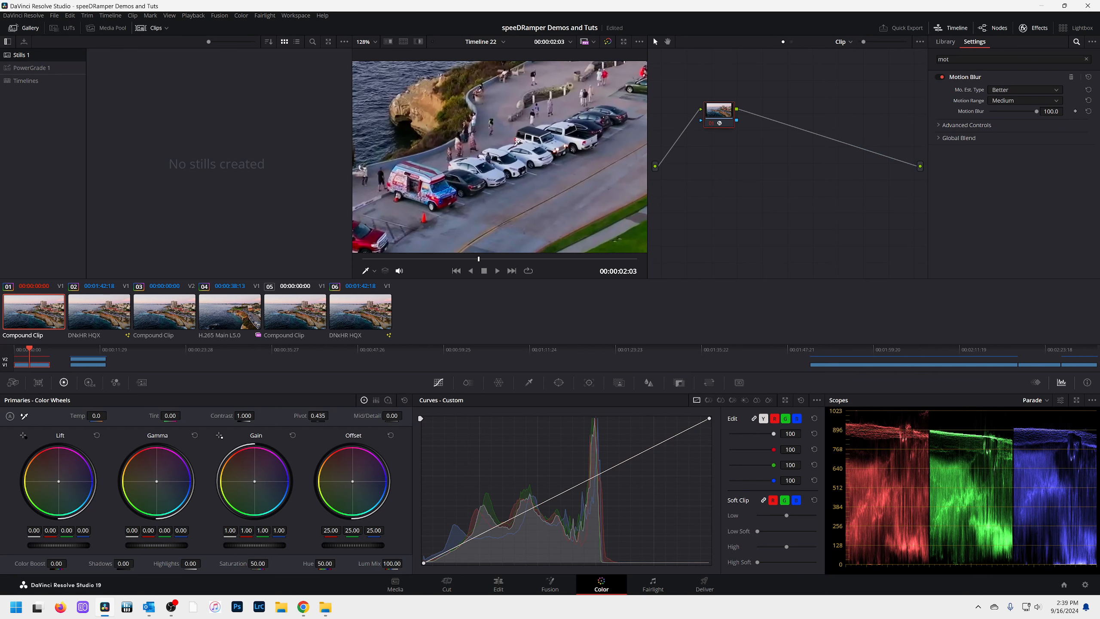
{"action": "left_click", "coordinate": [712, 123]}
{"action": "left_click", "coordinate": [711, 123]}
{"action": "left_click", "coordinate": [712, 124]}
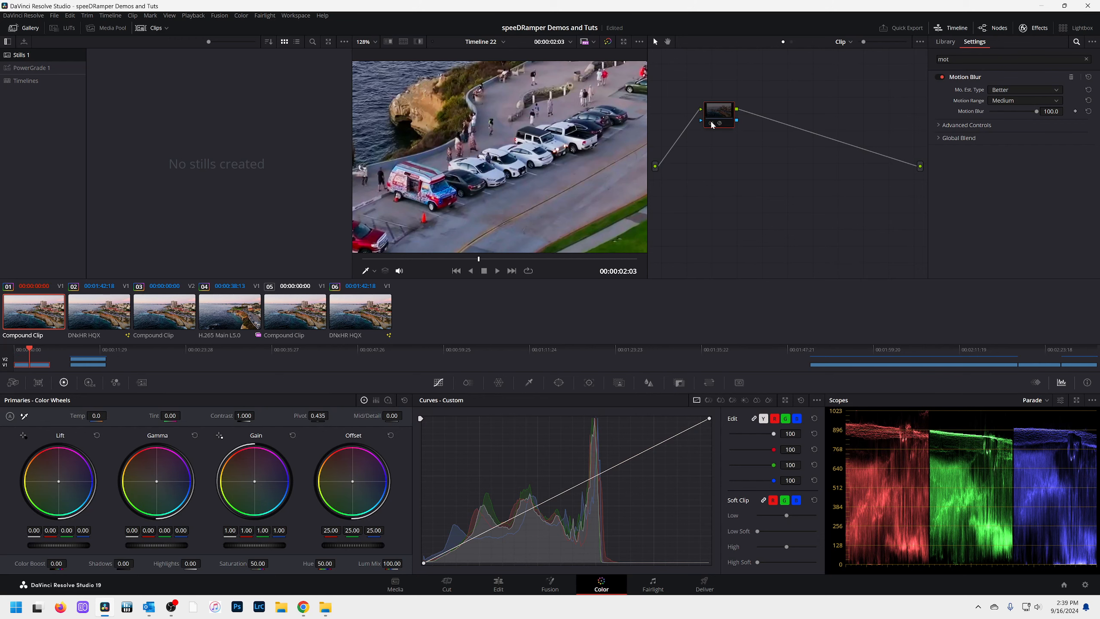
{"action": "left_click", "coordinate": [711, 123]}
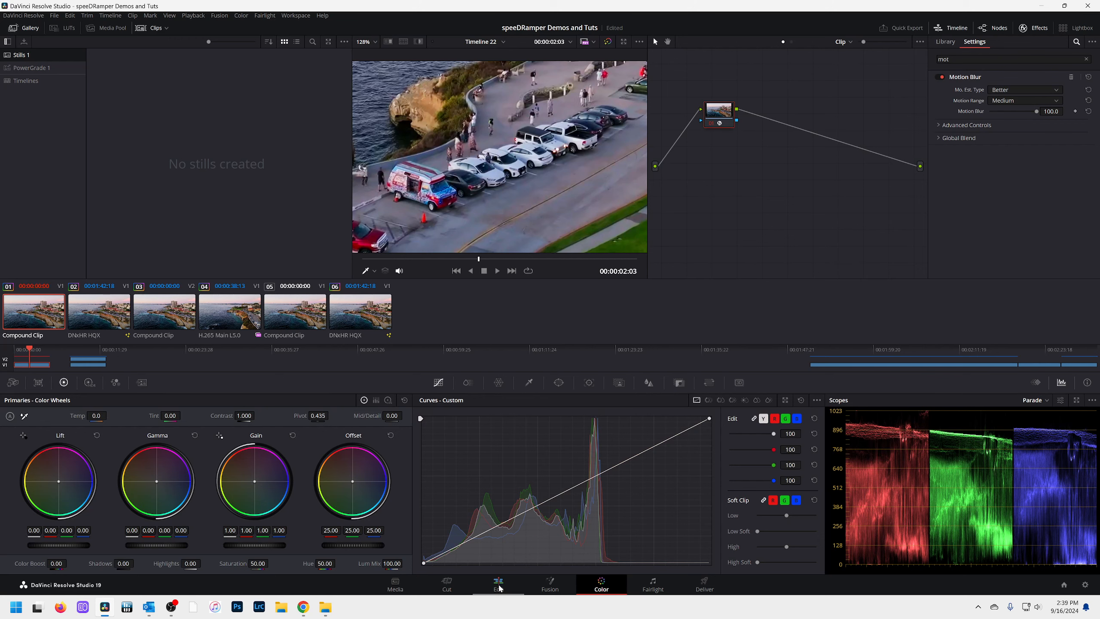
Render Compound Clip 44 in place as QuickTime, DNxHR HQX 10-bit, including video effects, Fusion composition and color grading
{"action": "left_click", "coordinate": [498, 585]}
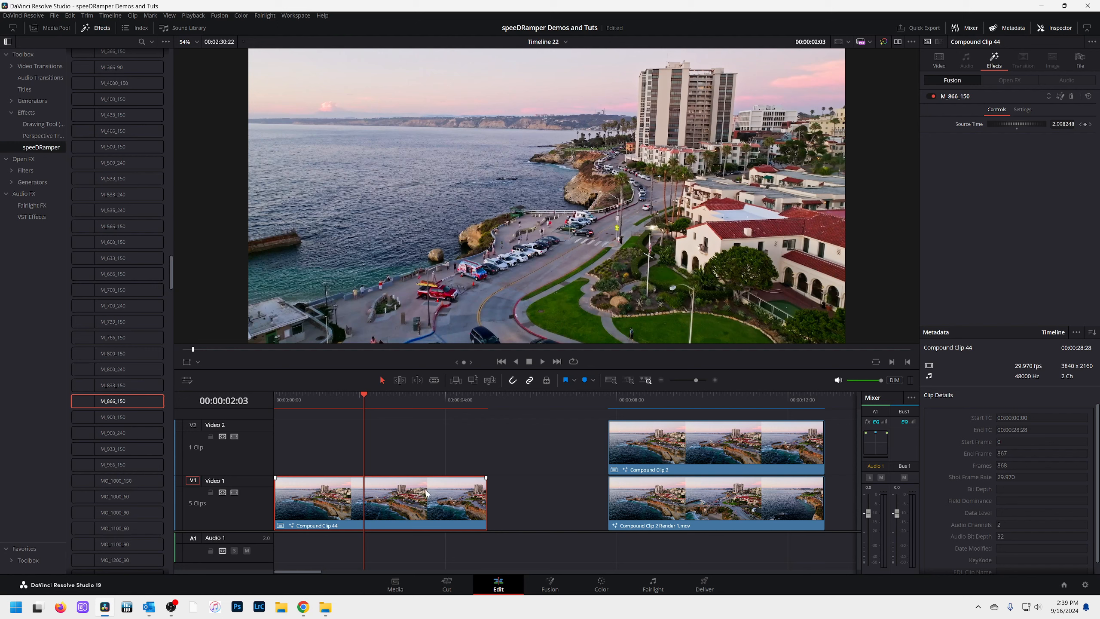
{"action": "right_click", "coordinate": [384, 505]}
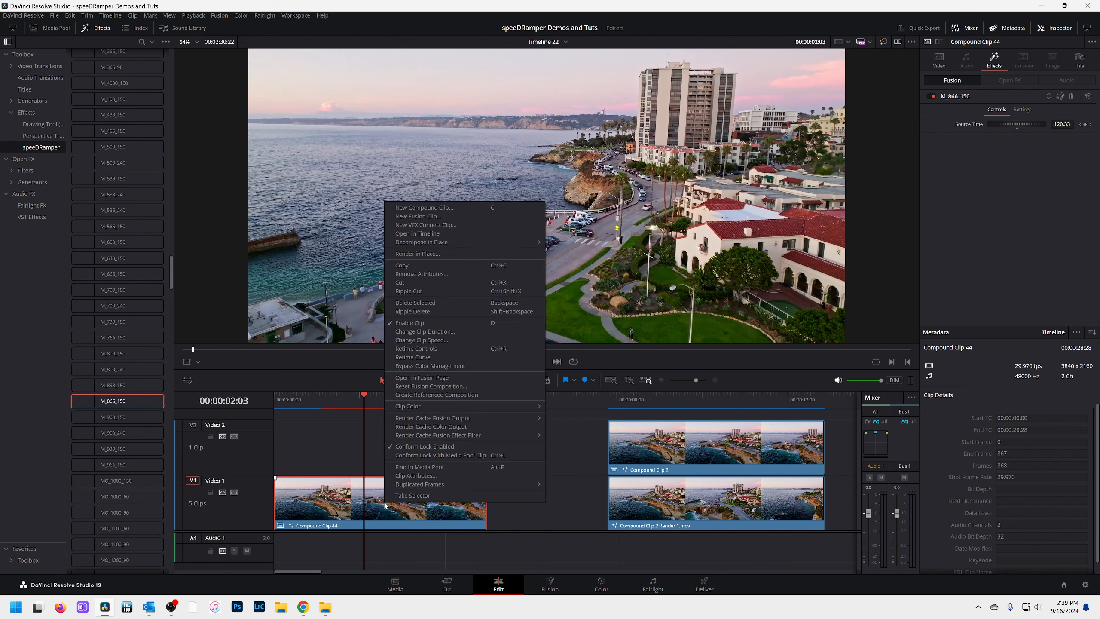
{"action": "left_click", "coordinate": [412, 254]}
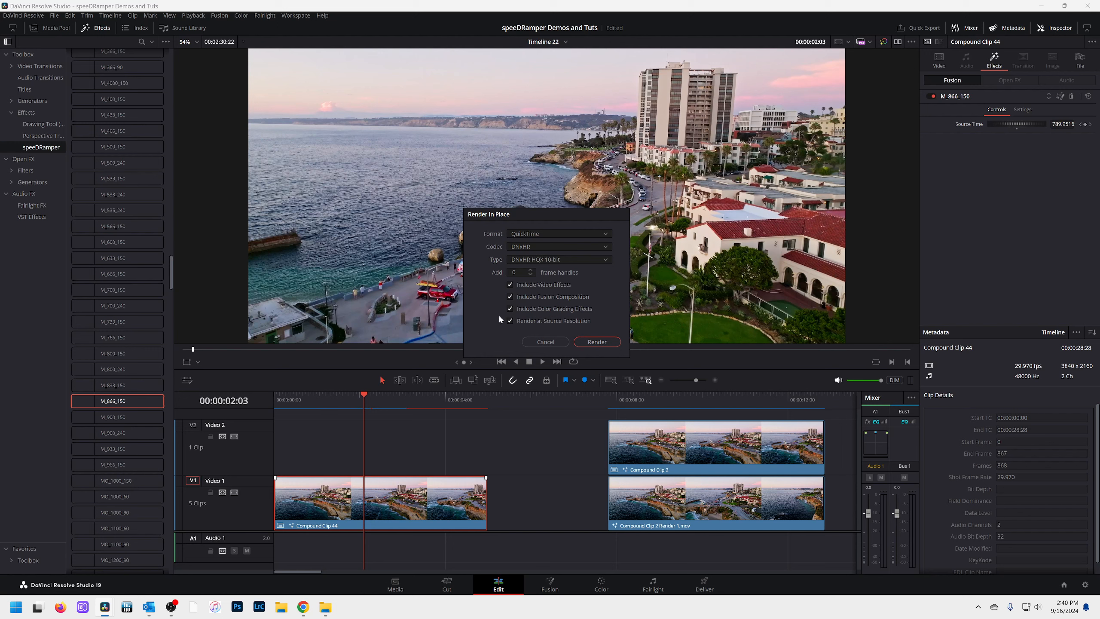
{"action": "left_click", "coordinate": [594, 343]}
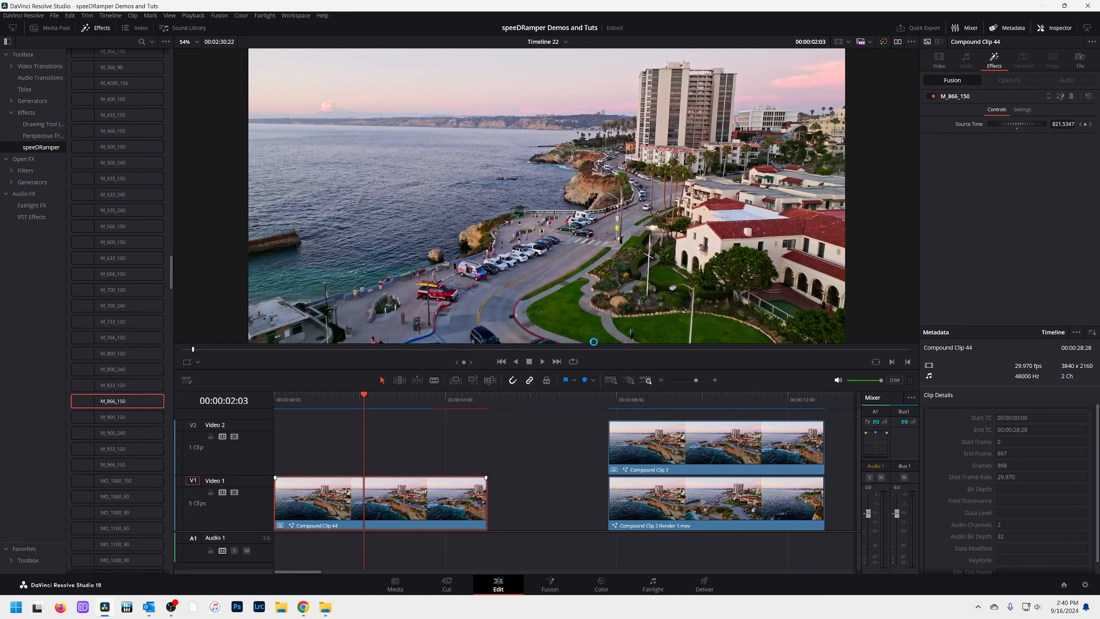
{"action": "left_click", "coordinate": [446, 375]}
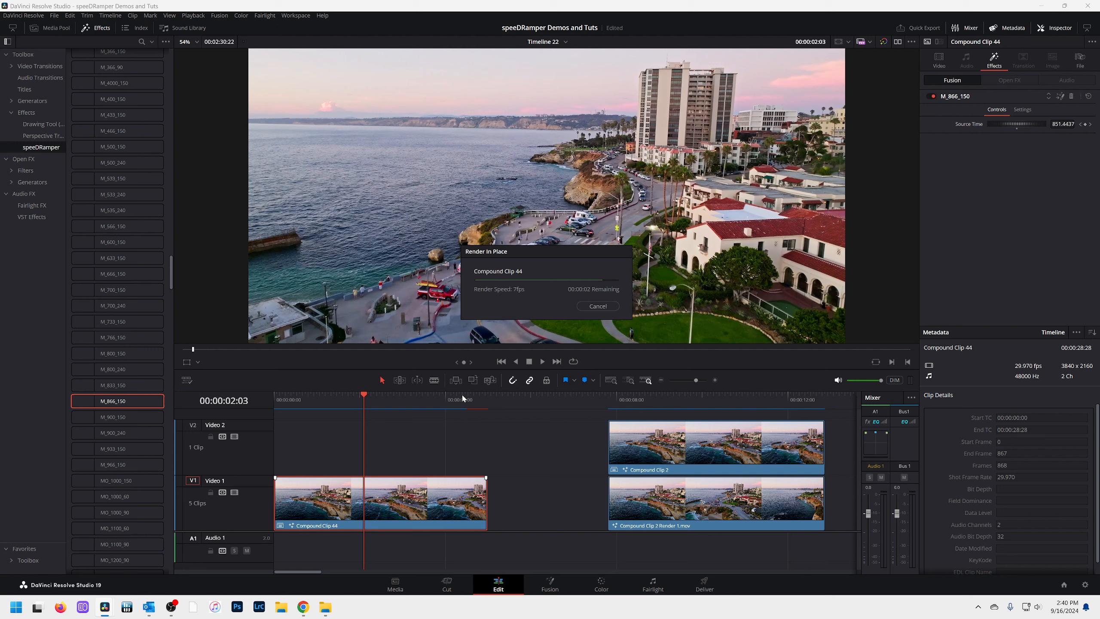
Play and scrub the rendered clip from its start, and step back through the fast section to 00:00:02:05 to check for motion blur
{"action": "left_click_drag", "start_coordinate": [285, 403], "coordinate": [276, 403]}
{"action": "key", "text": "space"}
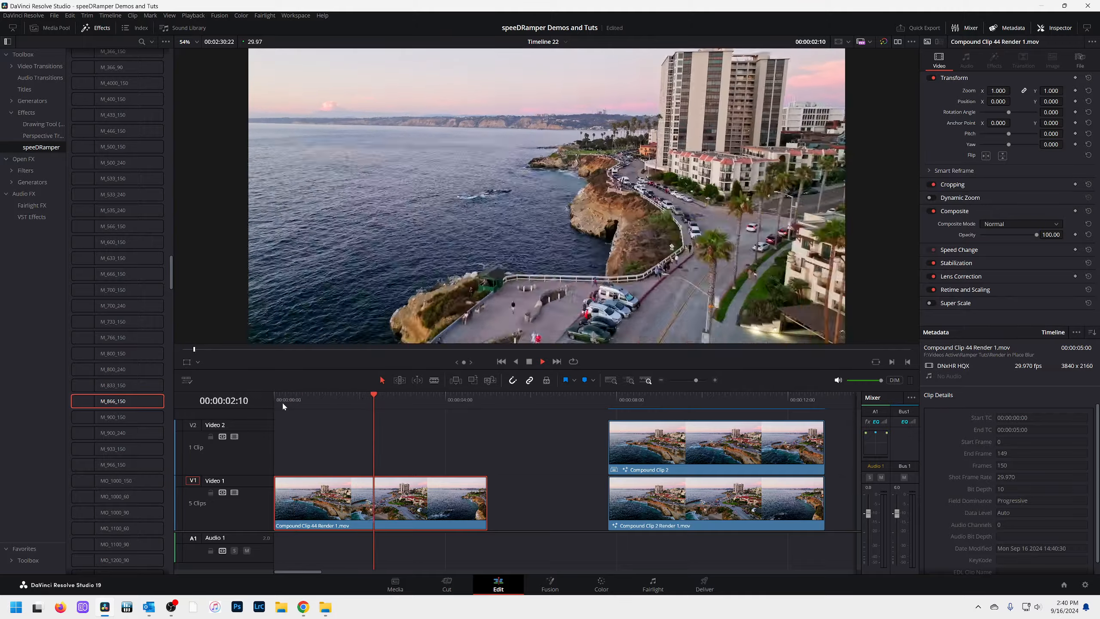
{"action": "left_click", "coordinate": [316, 399]}
{"action": "left_click_drag", "start_coordinate": [330, 403], "coordinate": [368, 410]}
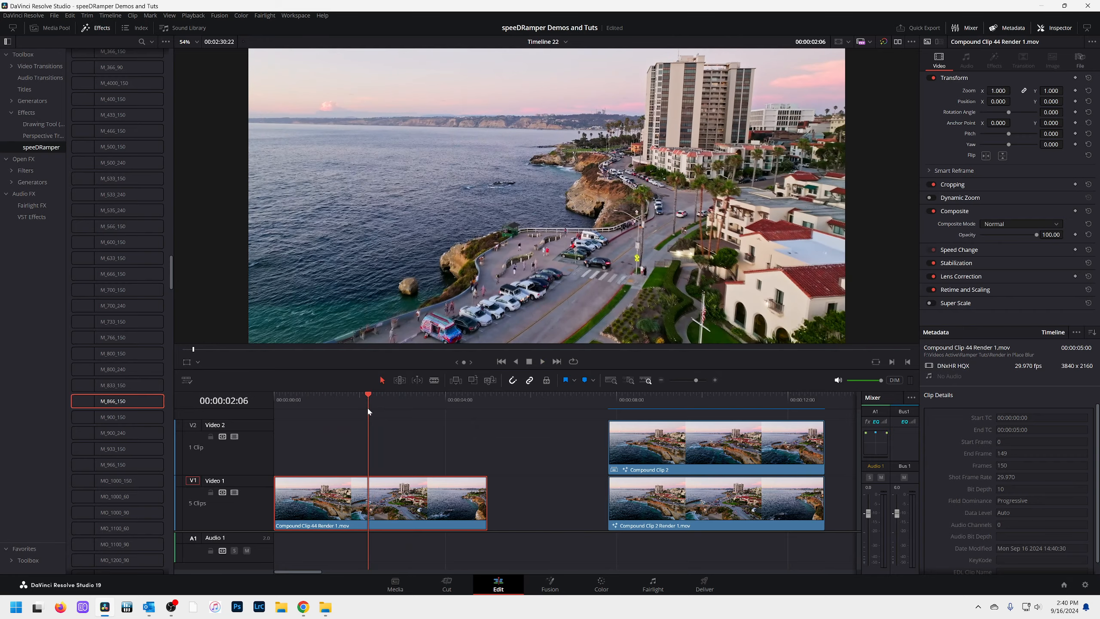
{"action": "key", "text": "space"}
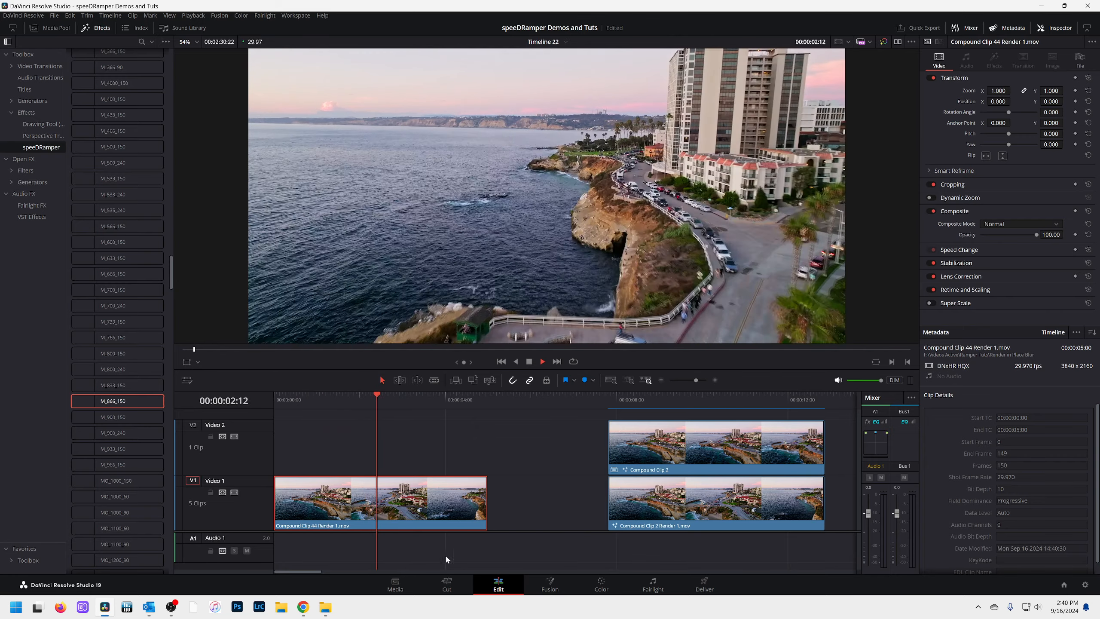
{"action": "key", "text": "space"}
{"action": "left_click_drag", "start_coordinate": [361, 400], "coordinate": [375, 397]}
{"action": "key", "text": "space"}
{"action": "key", "text": "space"}
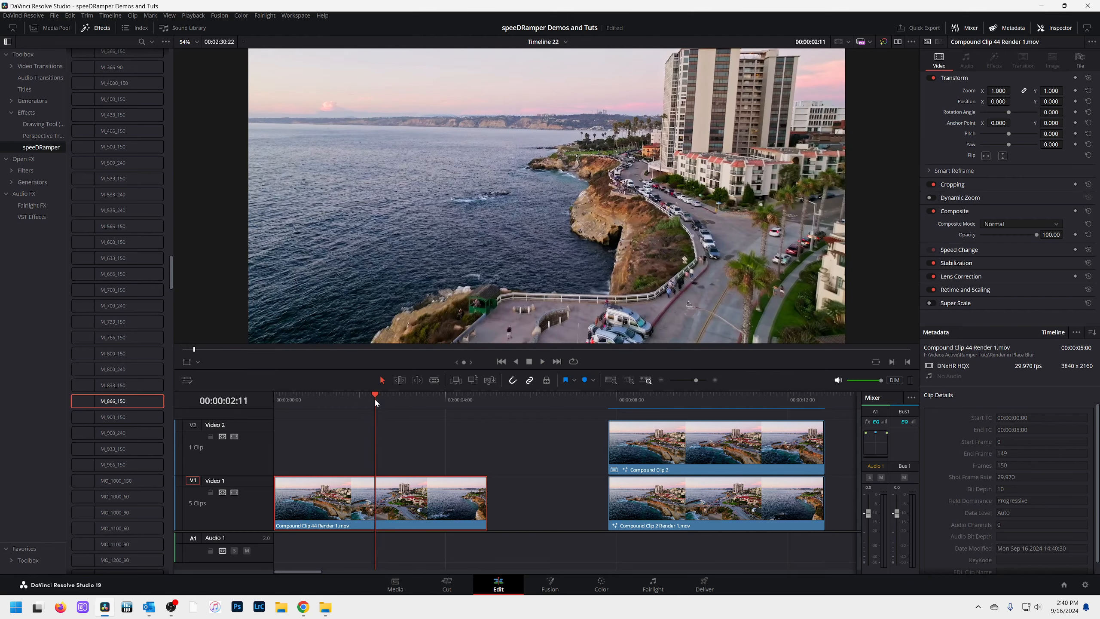
{"action": "key", "text": "Left"}
{"action": "key", "text": "Left"}
{"action": "key", "text": "Left"}
{"action": "key", "text": "Left"}
{"action": "key", "text": "Left"}
{"action": "key", "text": "Left"}
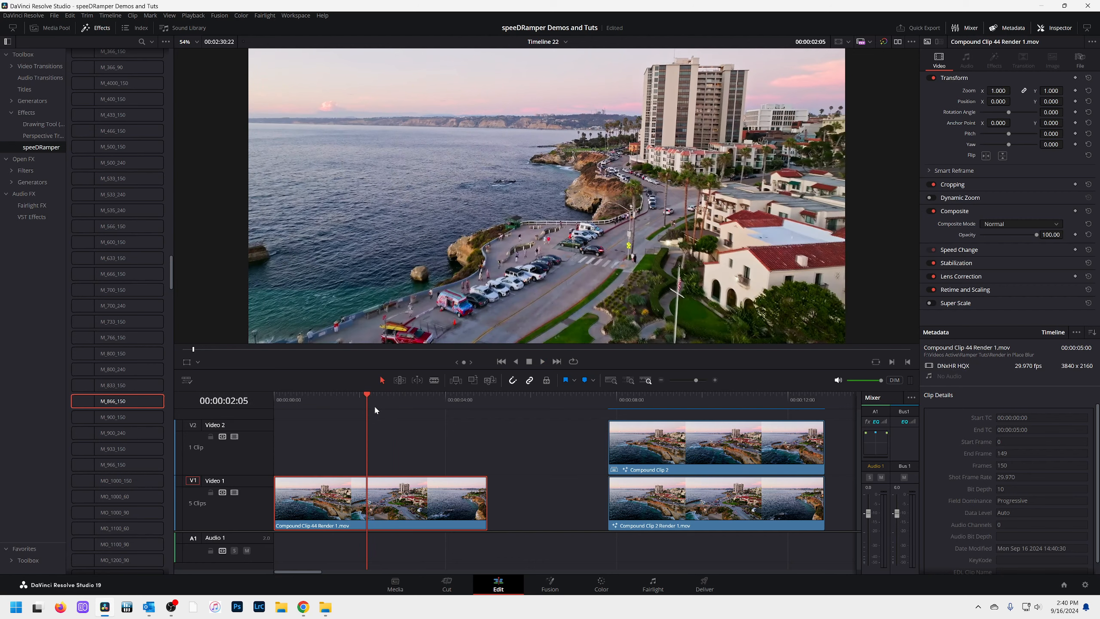
Add Motion Blur to the rendered clip's colour node, with motion estimation Better and Motion Blur 90.8
{"action": "left_click", "coordinate": [601, 585]}
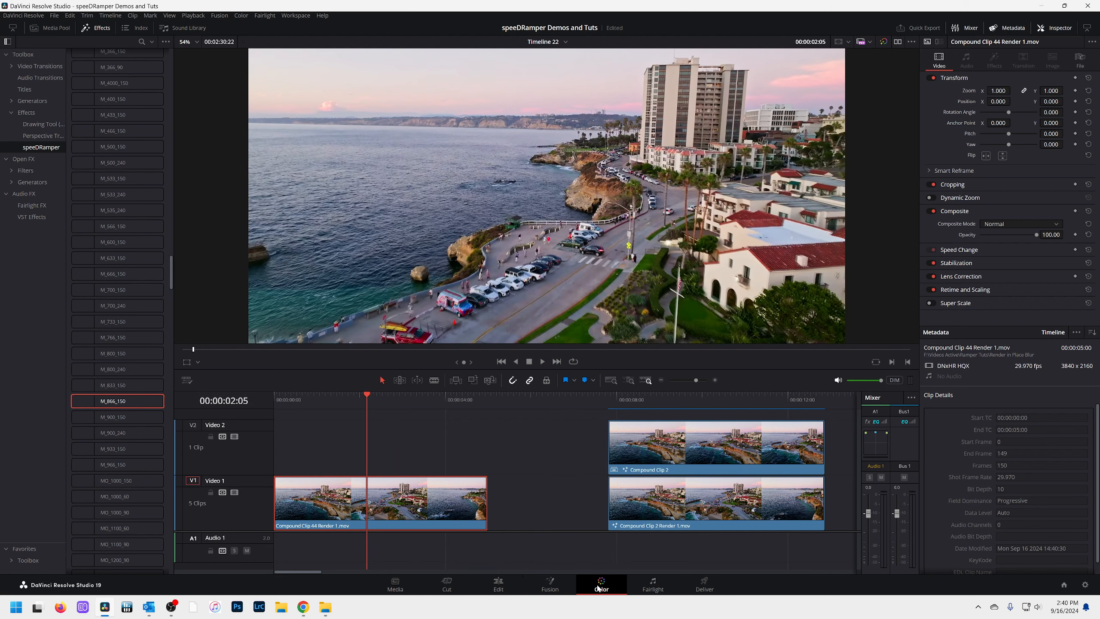
{"action": "left_click_drag", "start_coordinate": [992, 93], "coordinate": [725, 113]}
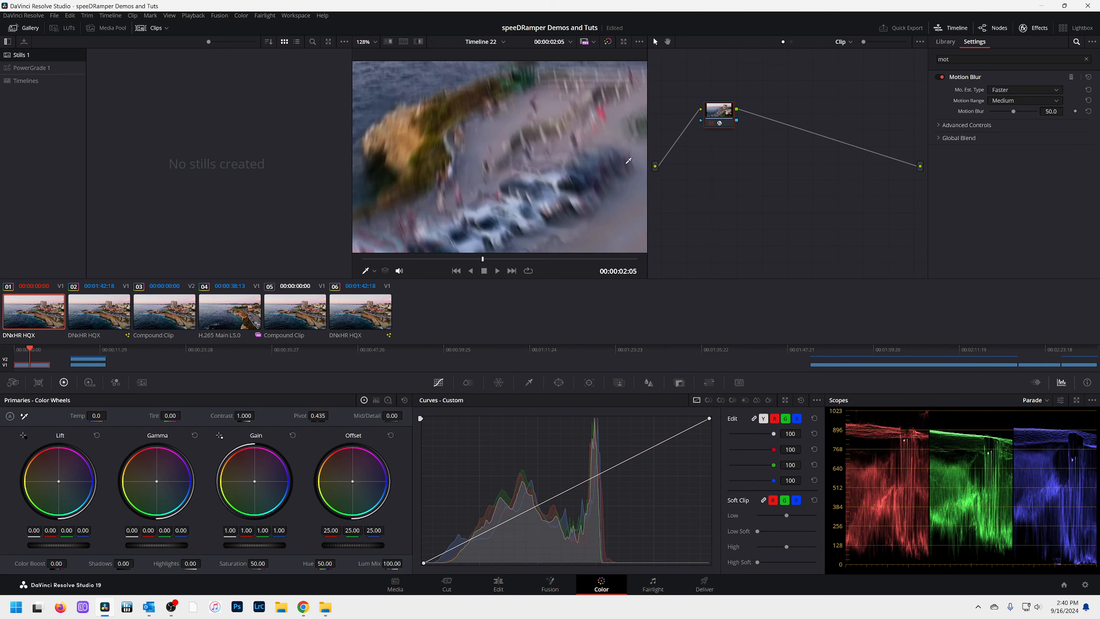
{"action": "scroll", "coordinate": [636, 159], "scroll_direction": "down", "scroll_amount": 5}
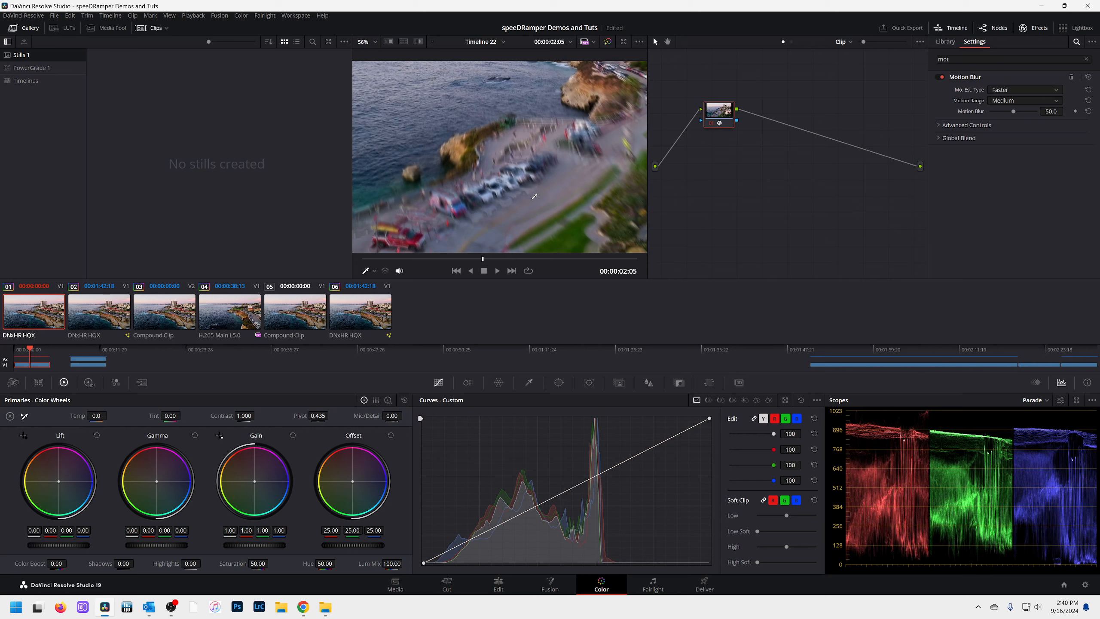
{"action": "left_click", "coordinate": [1036, 91]}
{"action": "left_click", "coordinate": [1005, 115]}
{"action": "left_click_drag", "start_coordinate": [1005, 115], "coordinate": [1032, 114]}
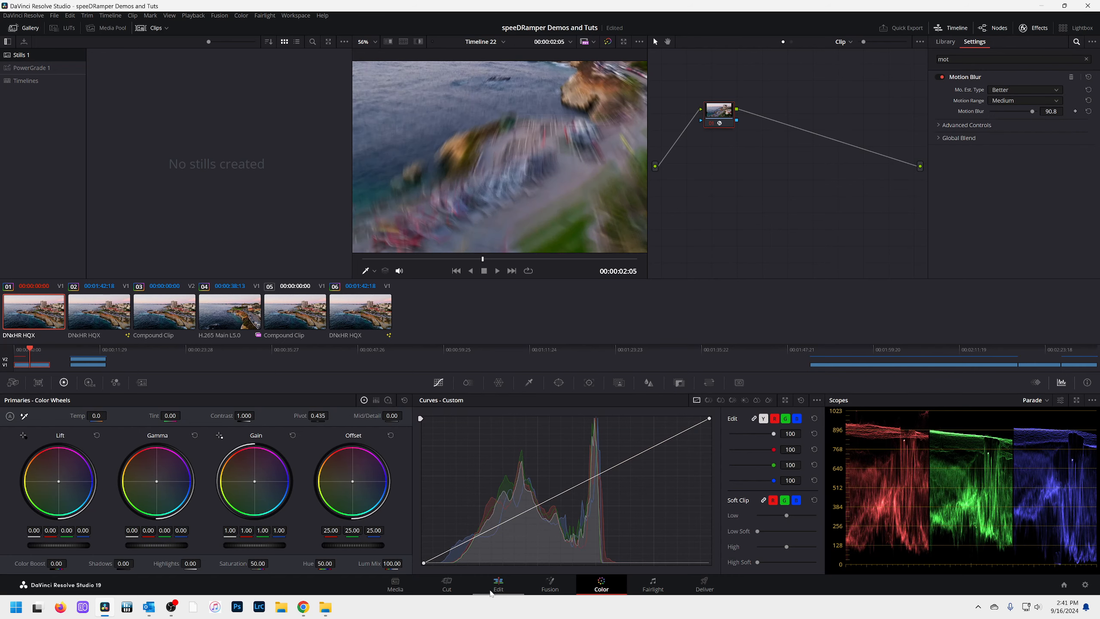
Play the rendered clip on the edit timeline and scrub to 00:00:02:04 to examine the motion blur through the ramp
{"action": "left_click", "coordinate": [499, 585]}
{"action": "left_click", "coordinate": [275, 397]}
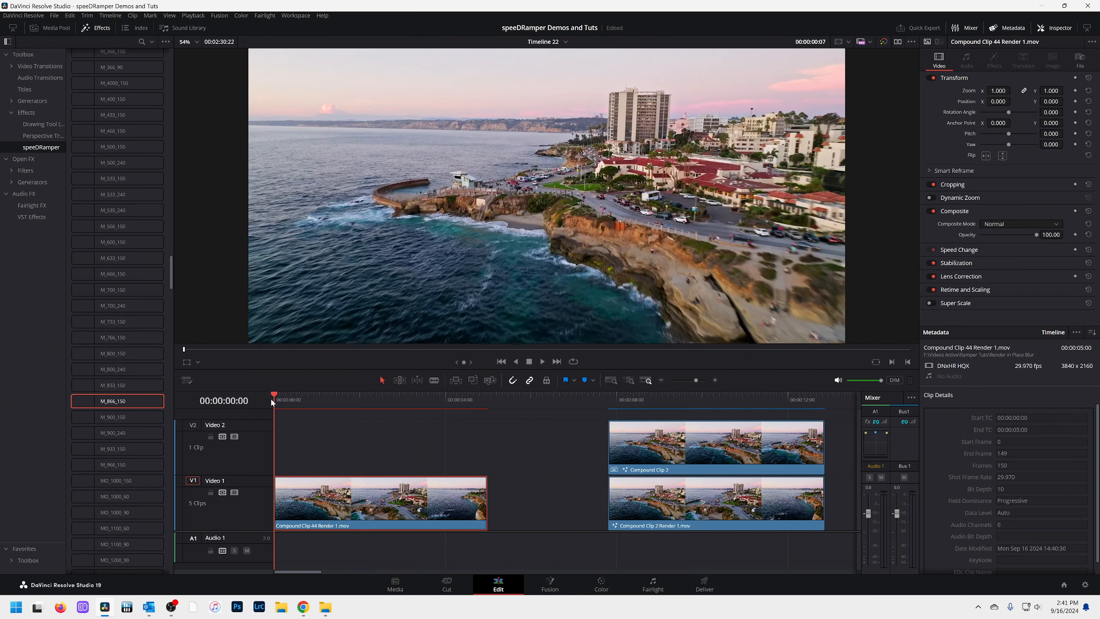
{"action": "key", "text": "space"}
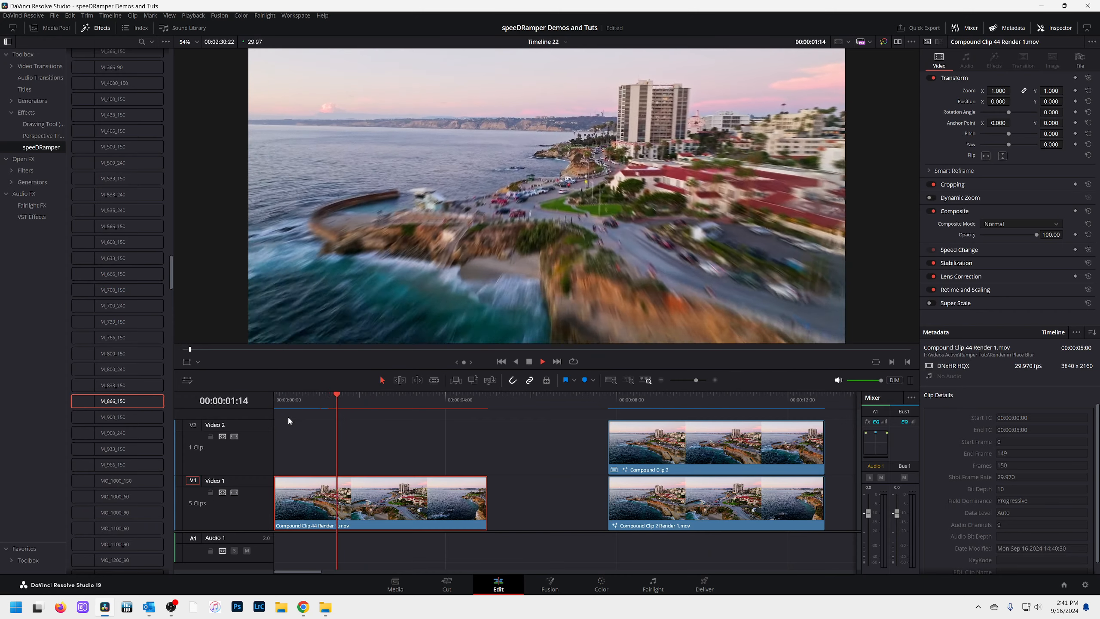
{"action": "key", "text": "space"}
{"action": "left_click", "coordinate": [305, 394]}
{"action": "key", "text": "space"}
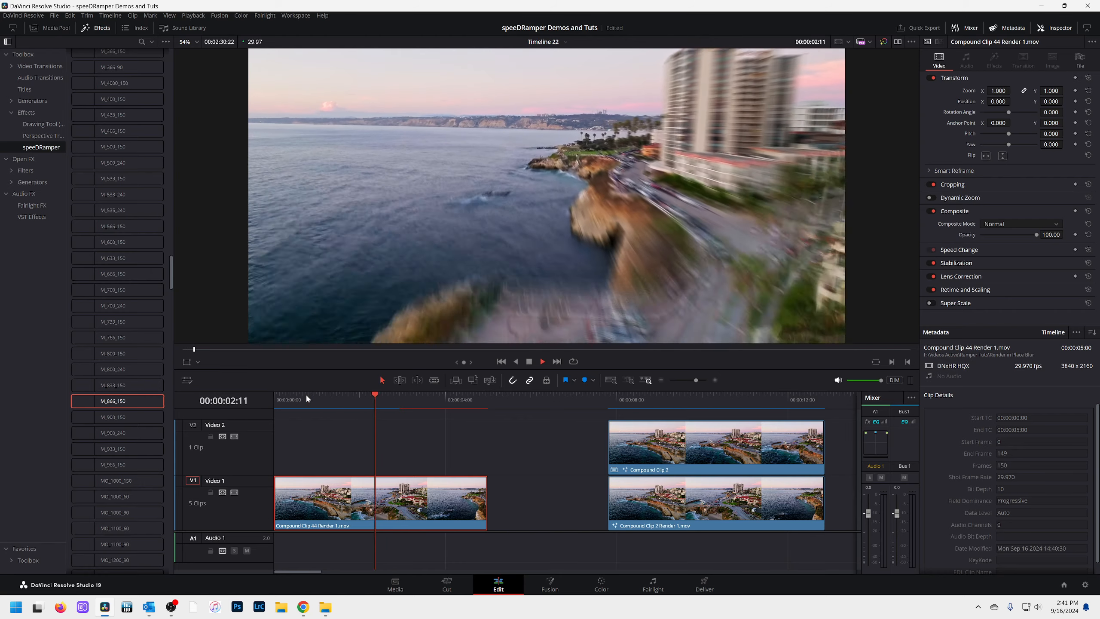
{"action": "key", "text": "space"}
{"action": "left_click_drag", "start_coordinate": [316, 394], "coordinate": [365, 401]}
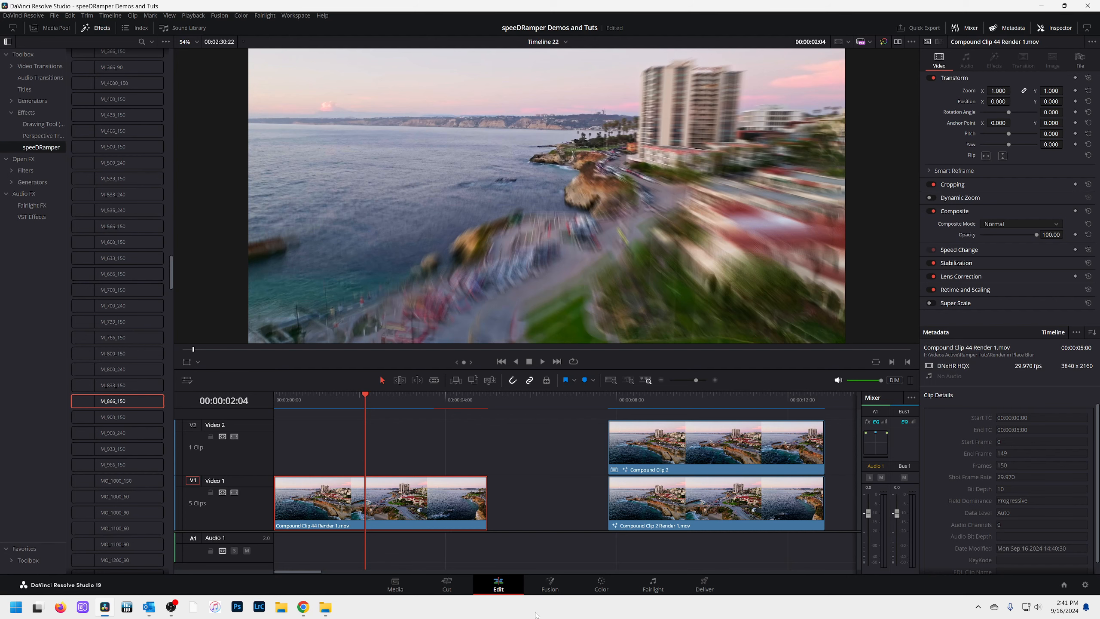
Remove the Motion Blur effect from the rendered clip's colour node
{"action": "left_click", "coordinate": [606, 583]}
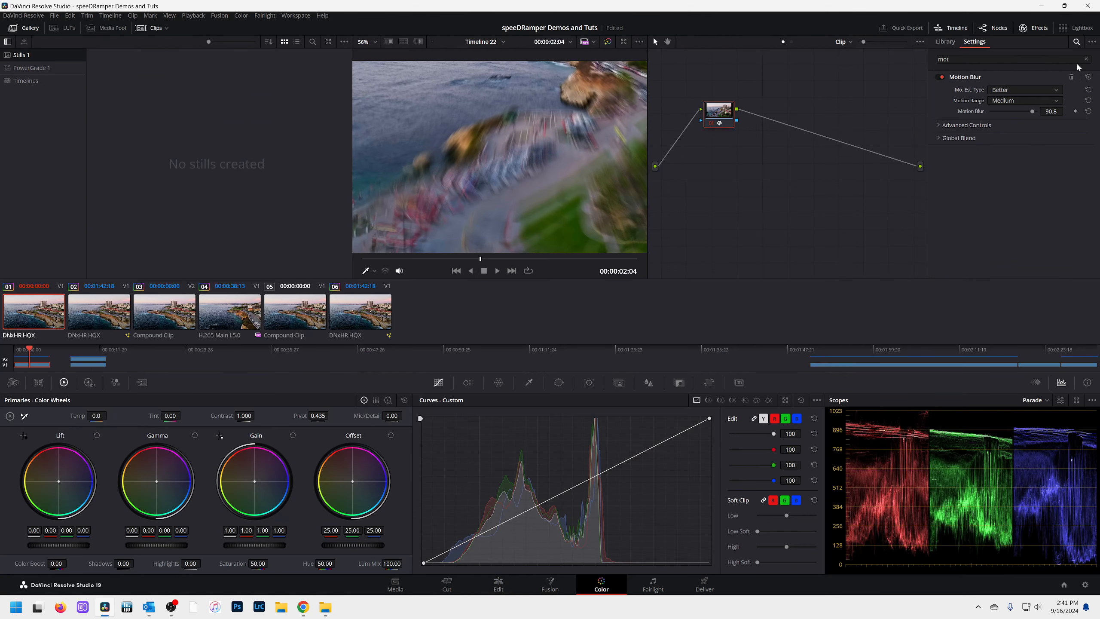
{"action": "left_click", "coordinate": [1073, 77]}
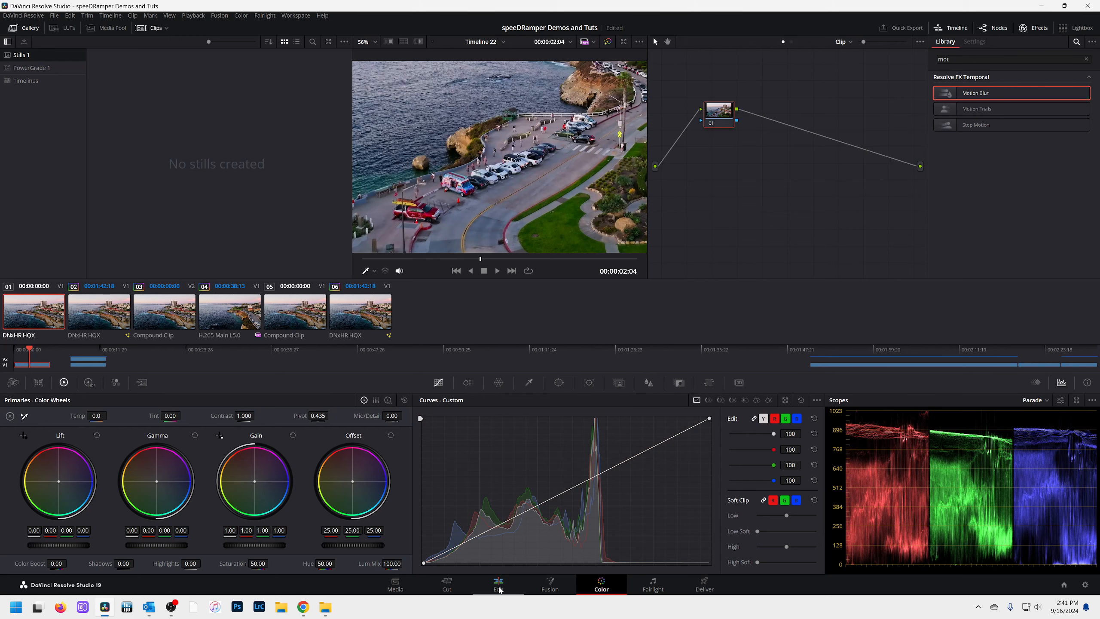
Insert an Optical Flow node between MediaIn1 and MediaOut1 in the rendered clip's Fusion composition
{"action": "left_click", "coordinate": [549, 584]}
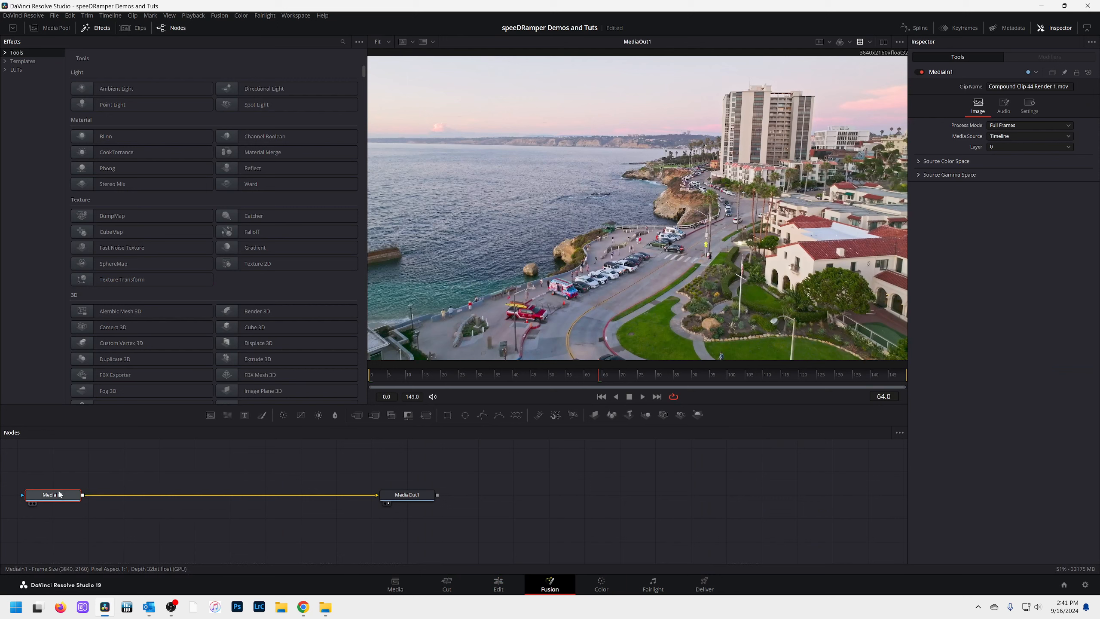
{"action": "mouse_move", "coordinate": [58, 495]}
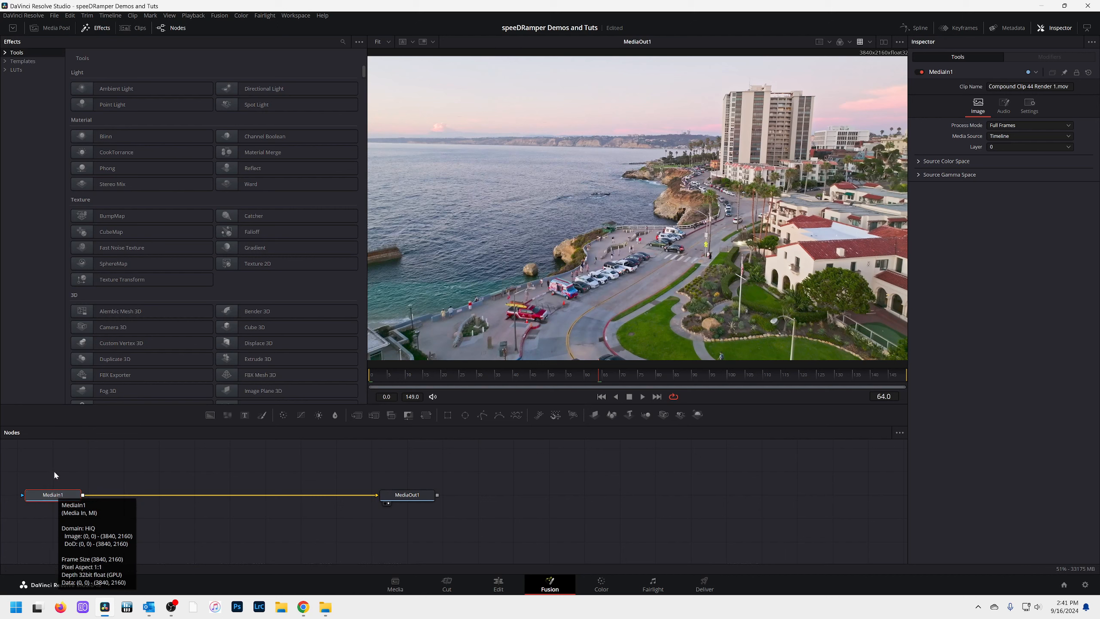
{"action": "key", "text": "shift+space"}
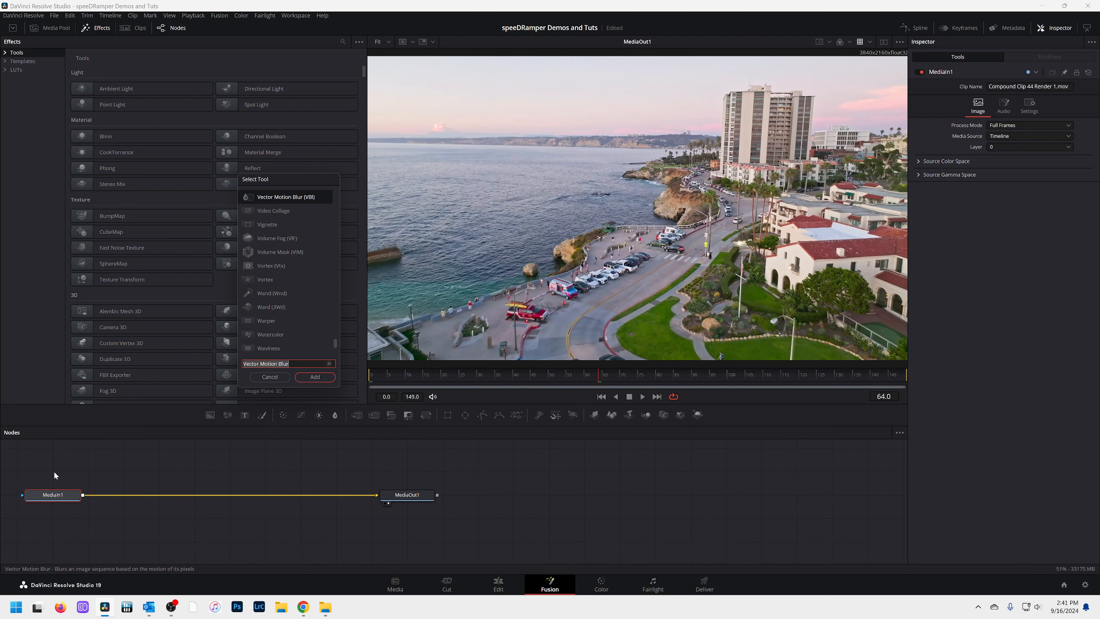
{"action": "type", "text": "opt"}
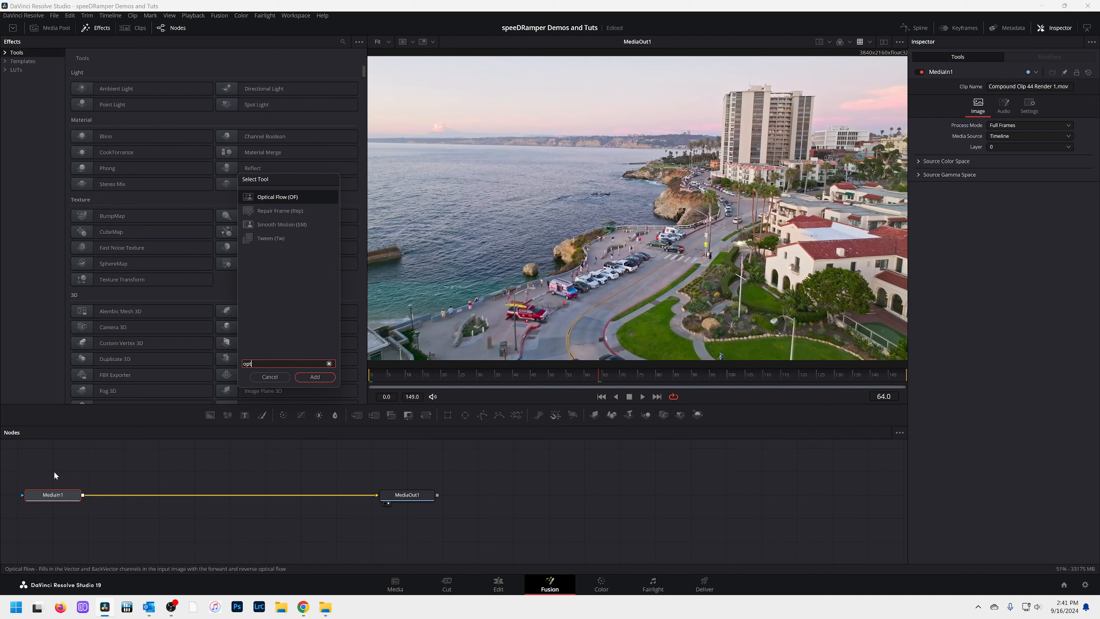
{"action": "key", "text": "Return"}
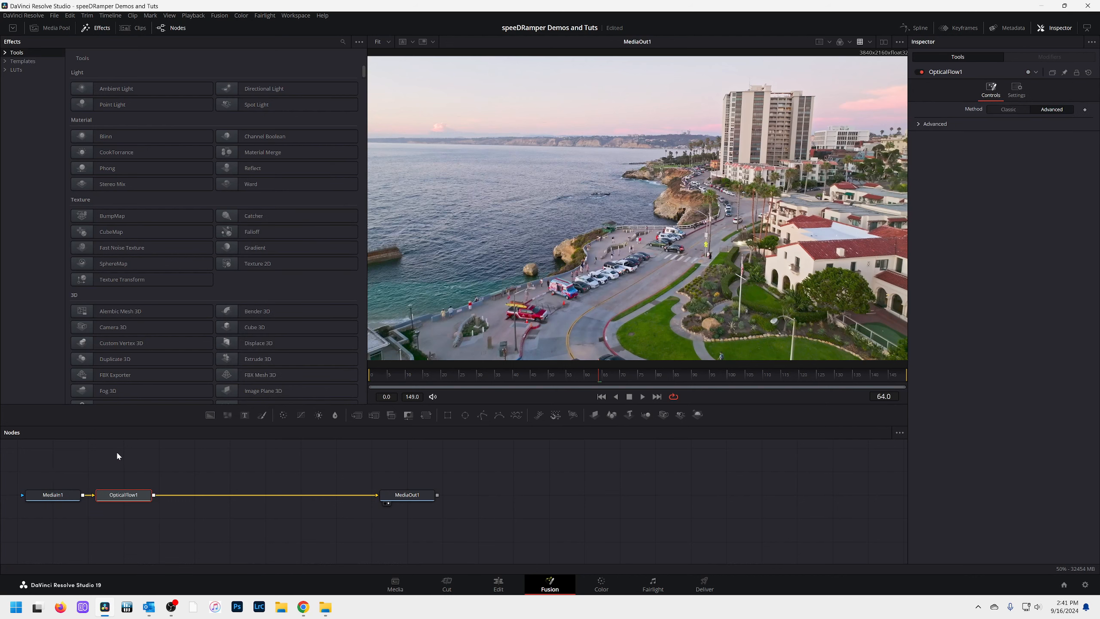